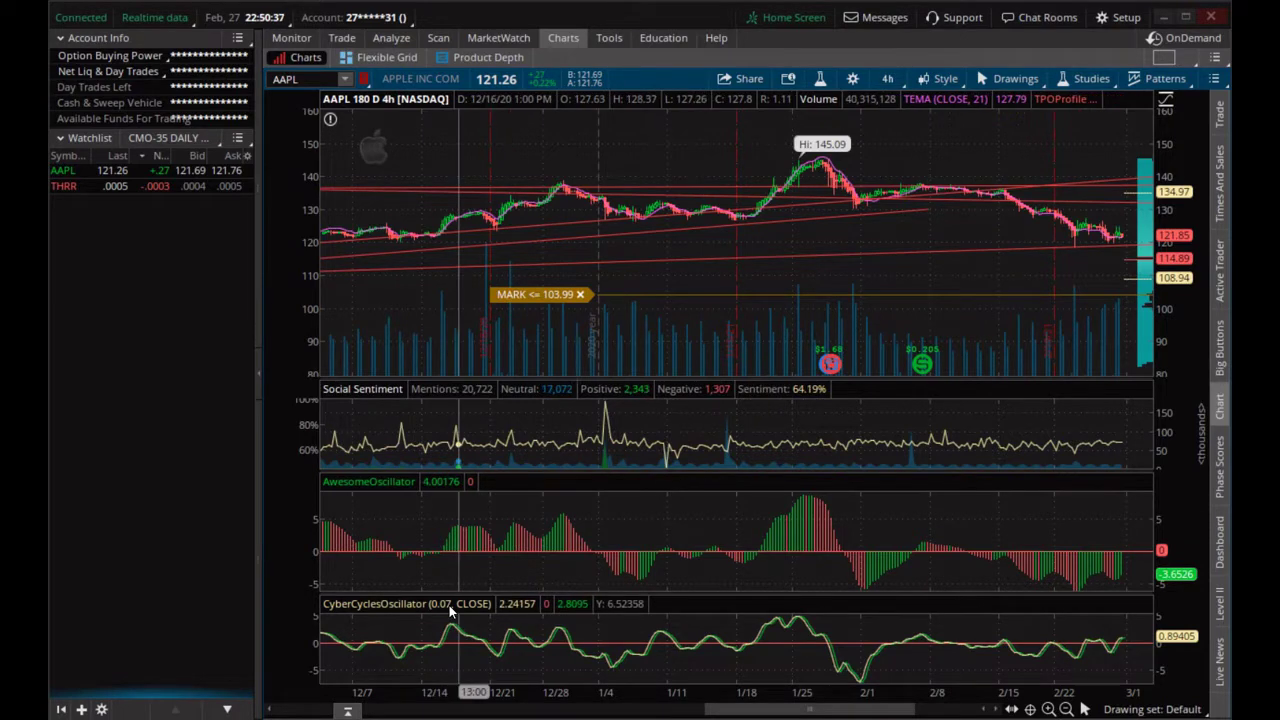
- Scroll through AAPL's recent 4h price action on the chart
{"action": "scroll", "coordinate": [749, 570], "scroll_direction": "down", "scroll_amount": 5}
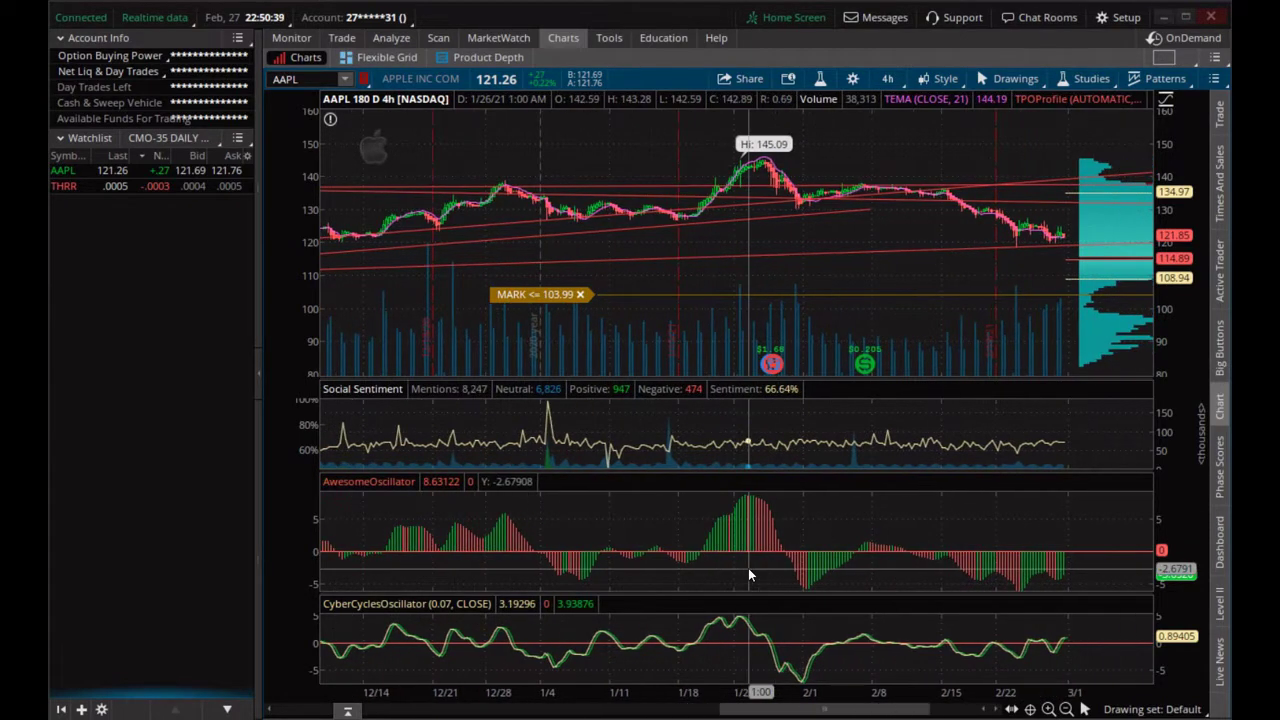
{"action": "scroll", "coordinate": [749, 570], "scroll_direction": "down", "scroll_amount": 3}
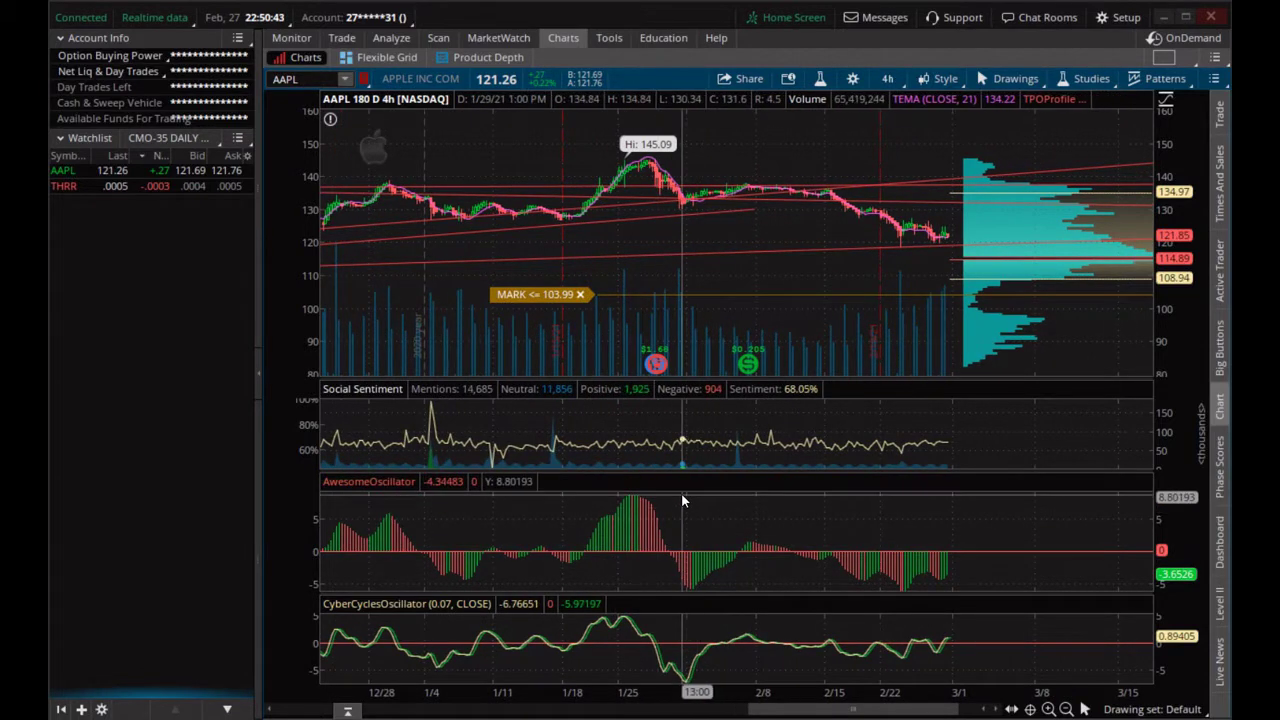
{"action": "scroll", "coordinate": [682, 498], "scroll_direction": "down", "scroll_amount": 1}
{"action": "scroll", "coordinate": [681, 493], "scroll_direction": "up", "scroll_amount": 1}
- Delete AwesomeOscillator from the AAPL chart's studies and apply the change
{"action": "left_click", "coordinate": [819, 79]}
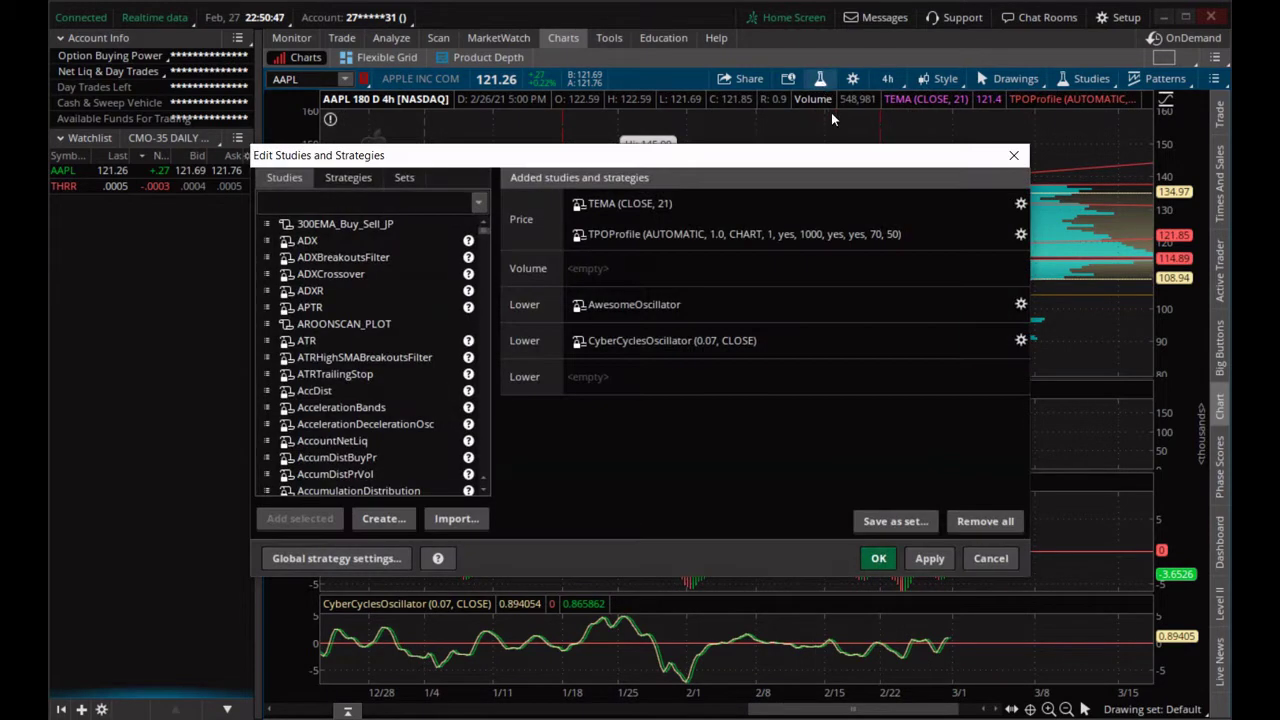
{"action": "left_click", "coordinate": [1002, 305]}
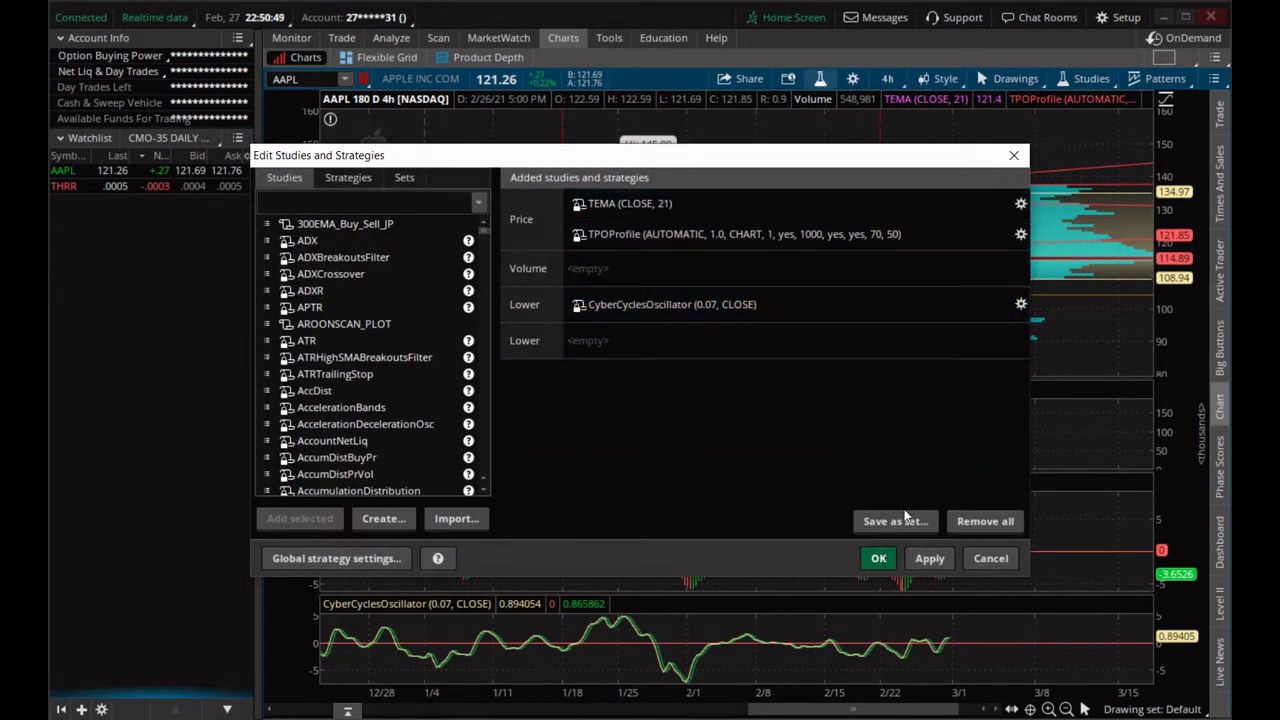
{"action": "left_click", "coordinate": [932, 559]}
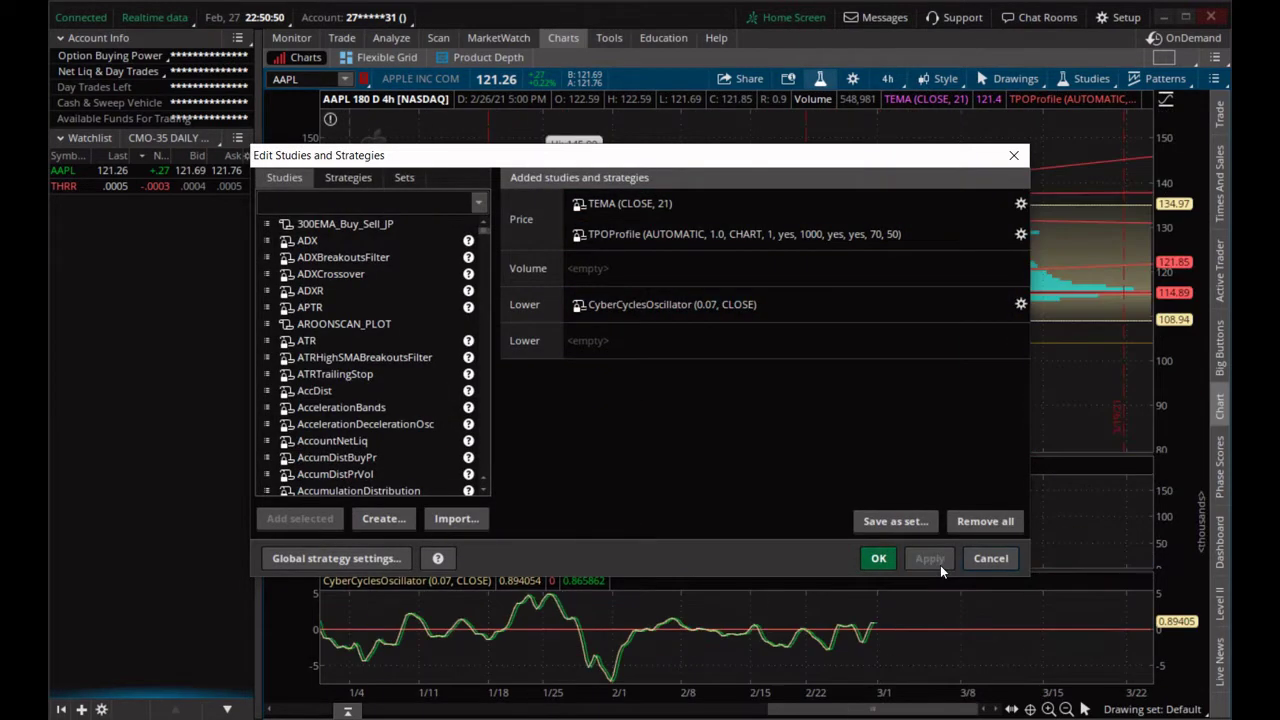
{"action": "left_click", "coordinate": [876, 557]}
{"action": "scroll", "coordinate": [870, 550], "scroll_direction": "up", "scroll_amount": 4}
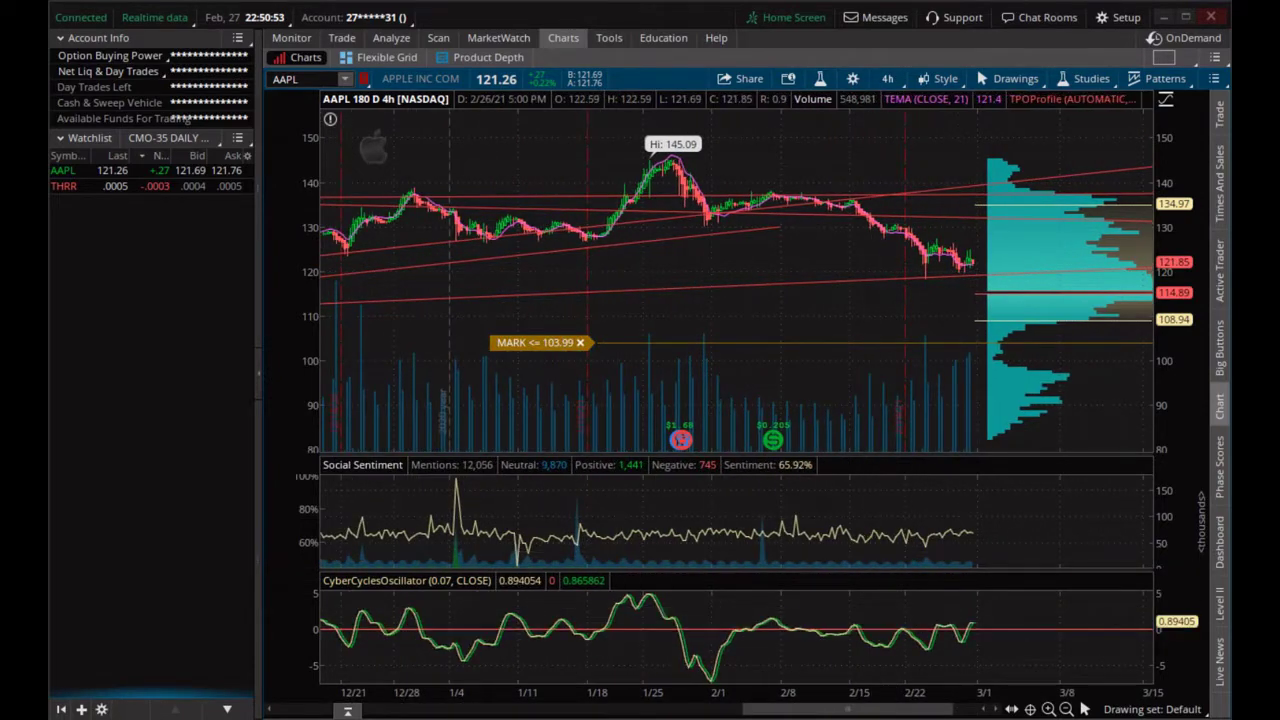
{"action": "left_click", "coordinate": [570, 645]}
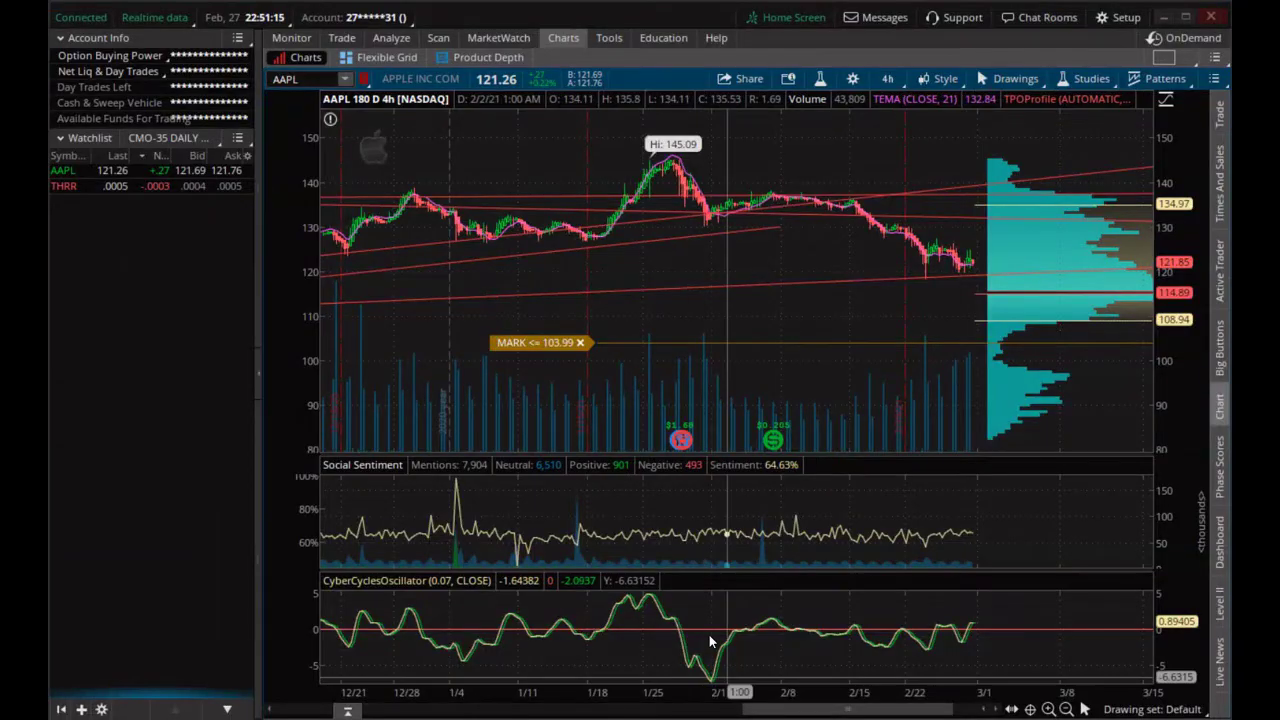
- Zoom the AAPL 4h chart into the 1/14 to 2/12 range
{"action": "scroll", "coordinate": [620, 625], "scroll_direction": "down", "scroll_amount": 2}
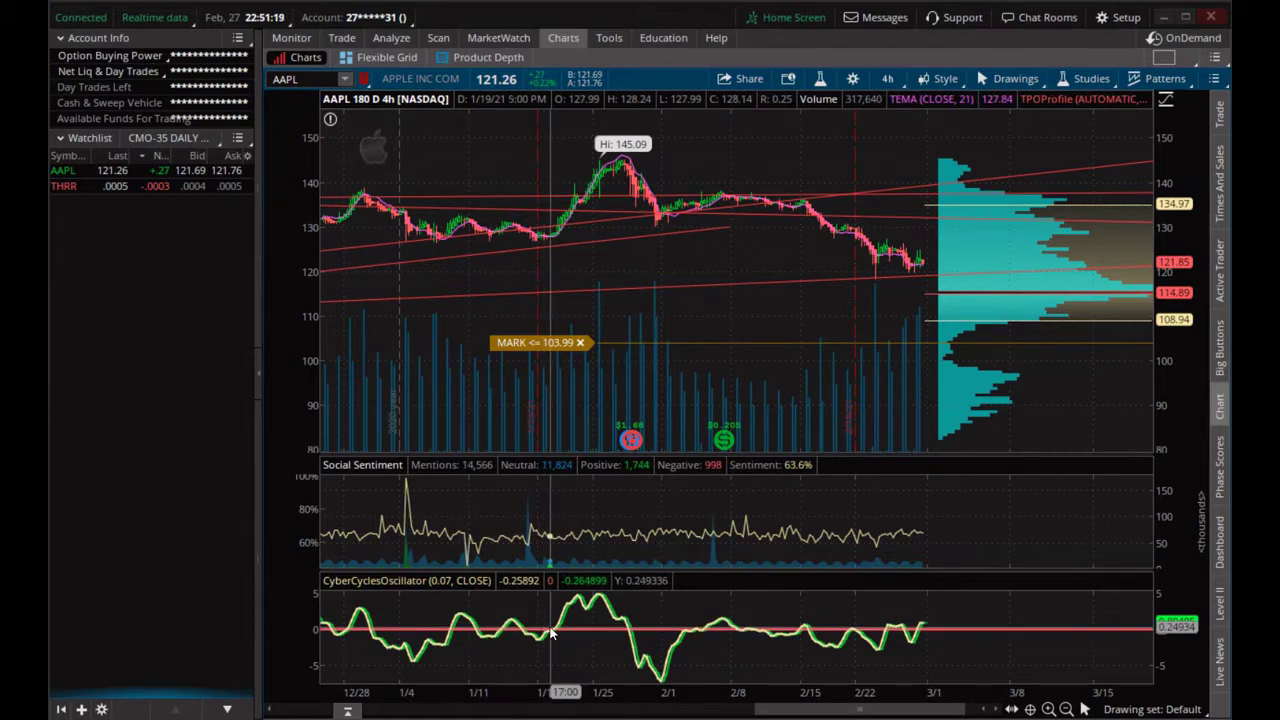
{"action": "left_click_drag", "start_coordinate": [486, 620], "coordinate": [794, 610]}
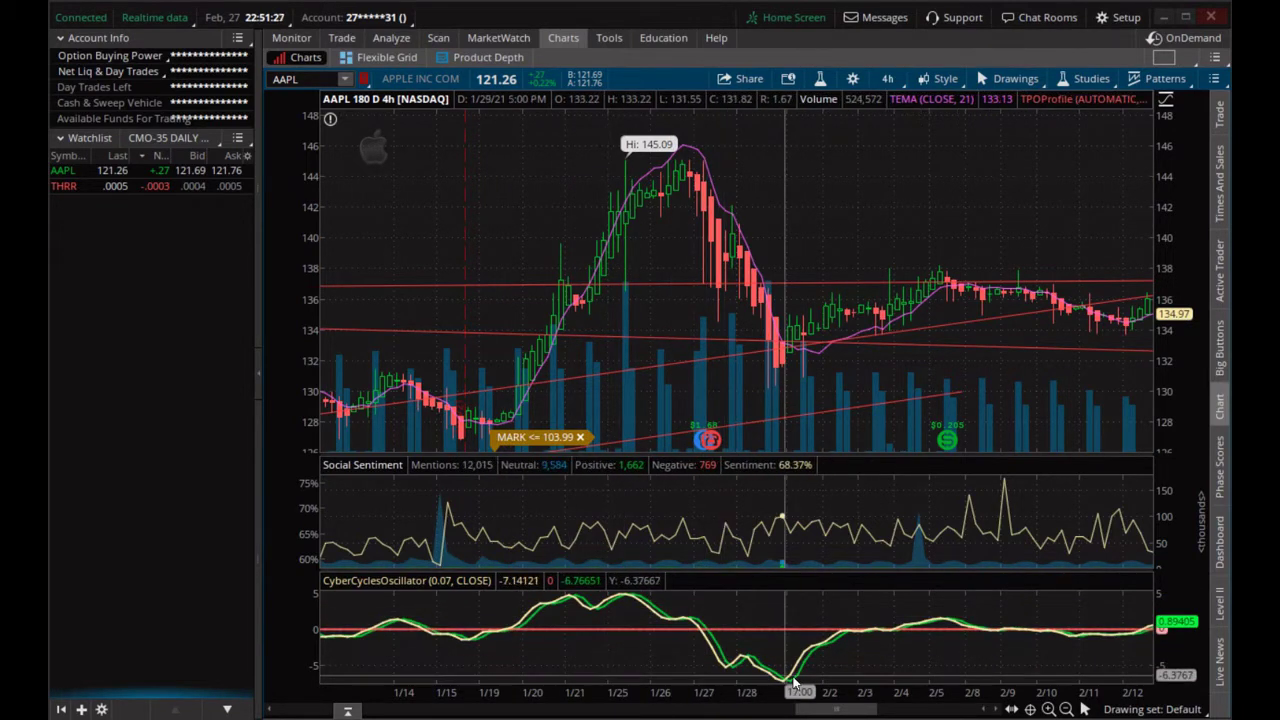
- Pan the AAPL chart back in time to show 10/26 through 11/23 2020
{"action": "scroll", "coordinate": [970, 625], "scroll_direction": "down", "scroll_amount": 10}
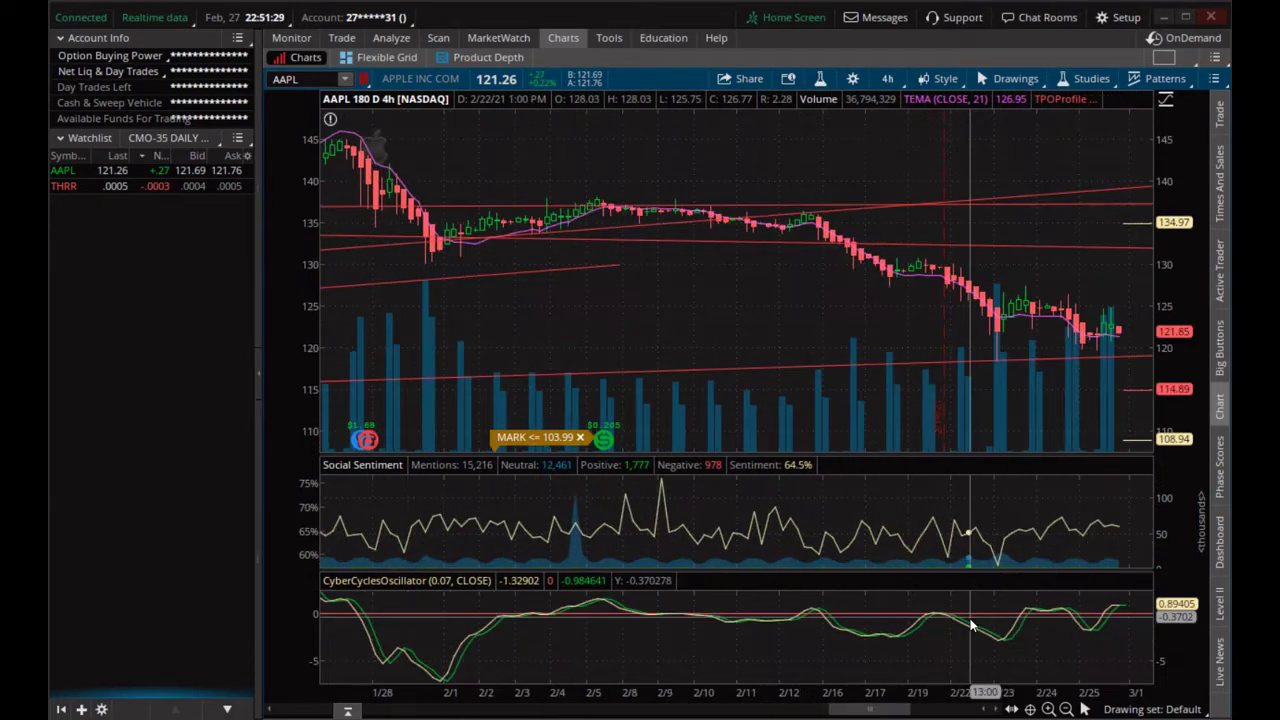
{"action": "scroll", "coordinate": [970, 625], "scroll_direction": "up", "scroll_amount": 10}
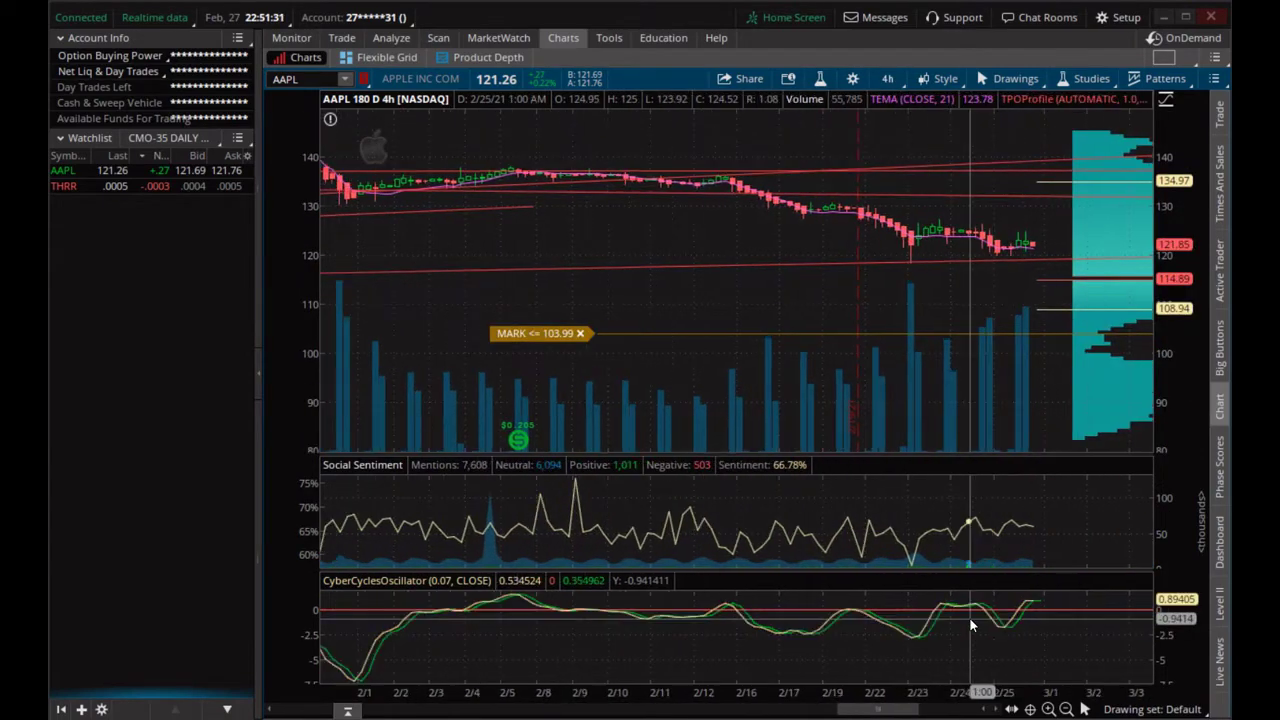
{"action": "scroll", "coordinate": [970, 625], "scroll_direction": "up", "scroll_amount": 10}
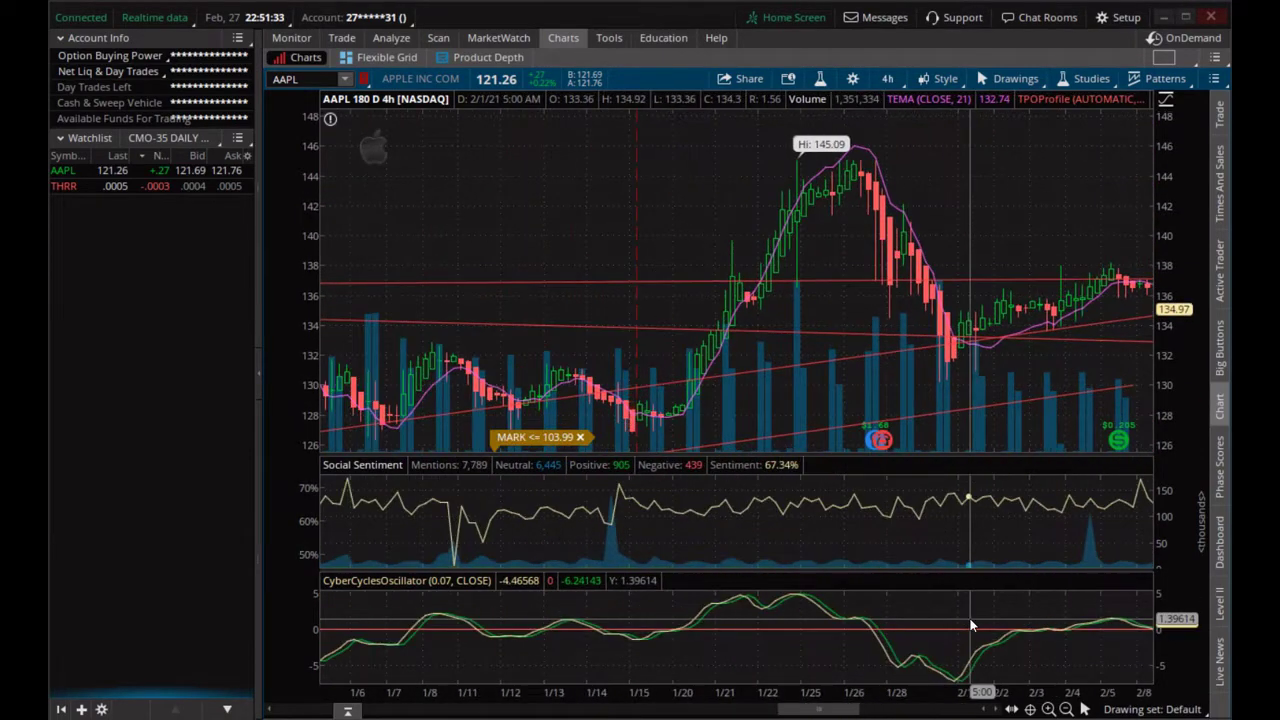
{"action": "scroll", "coordinate": [970, 625], "scroll_direction": "up", "scroll_amount": 3}
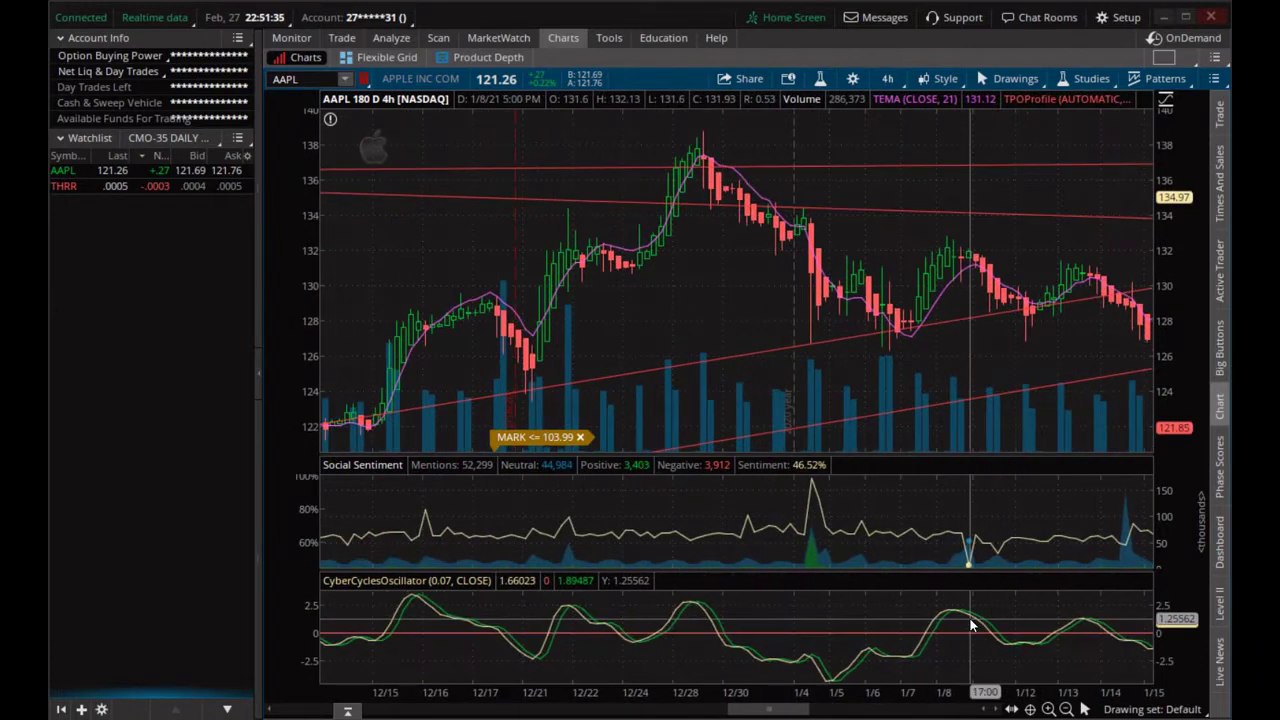
{"action": "scroll", "coordinate": [970, 625], "scroll_direction": "up", "scroll_amount": 4}
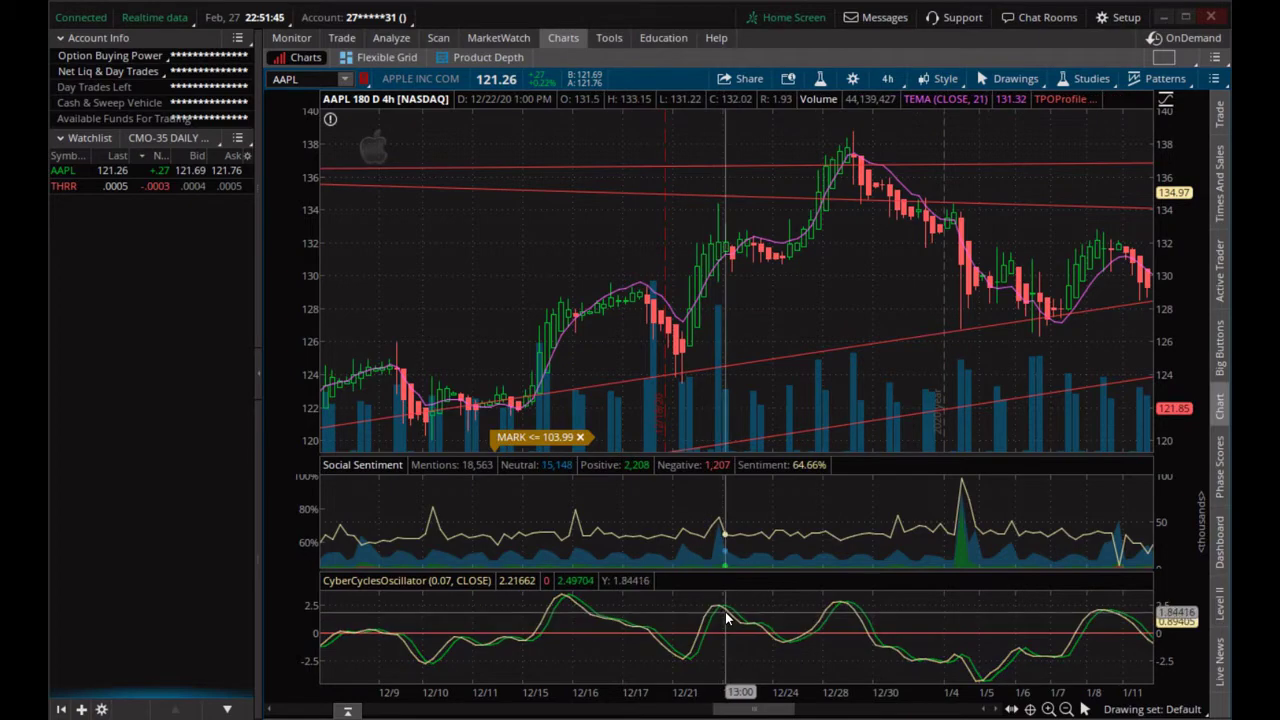
{"action": "scroll", "coordinate": [663, 634], "scroll_direction": "up", "scroll_amount": 5}
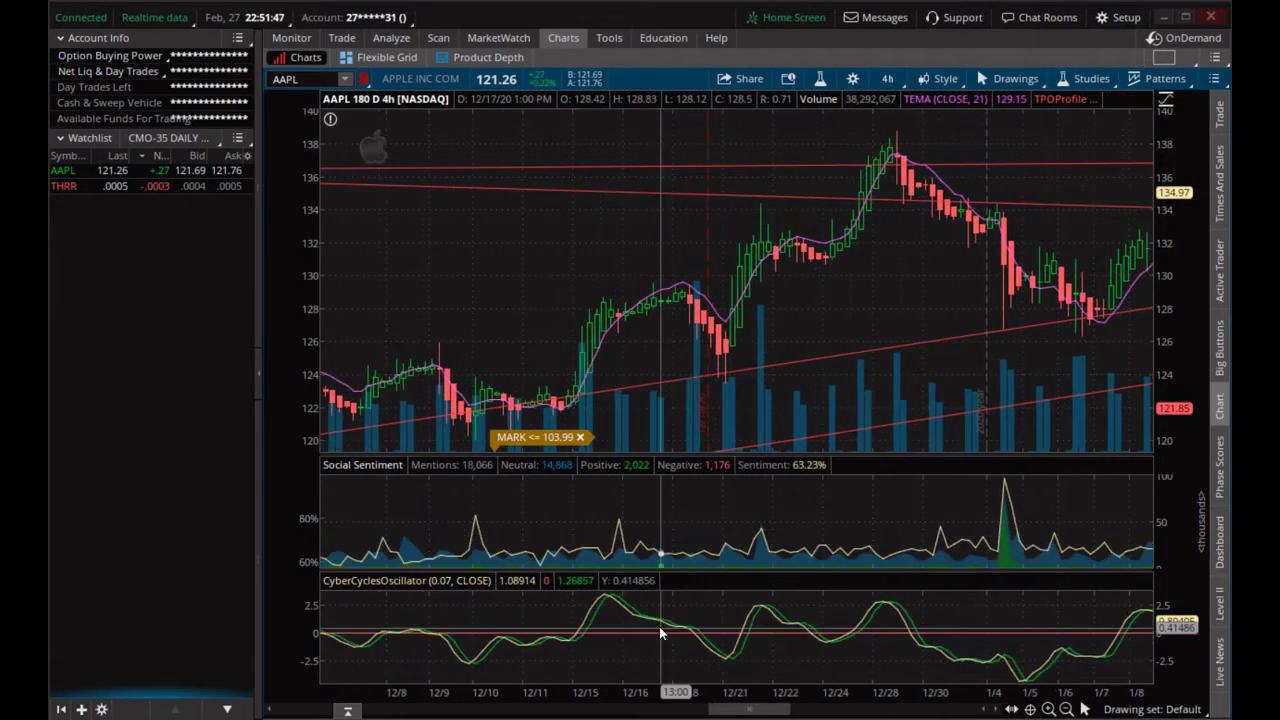
{"action": "scroll", "coordinate": [660, 632], "scroll_direction": "up", "scroll_amount": 8}
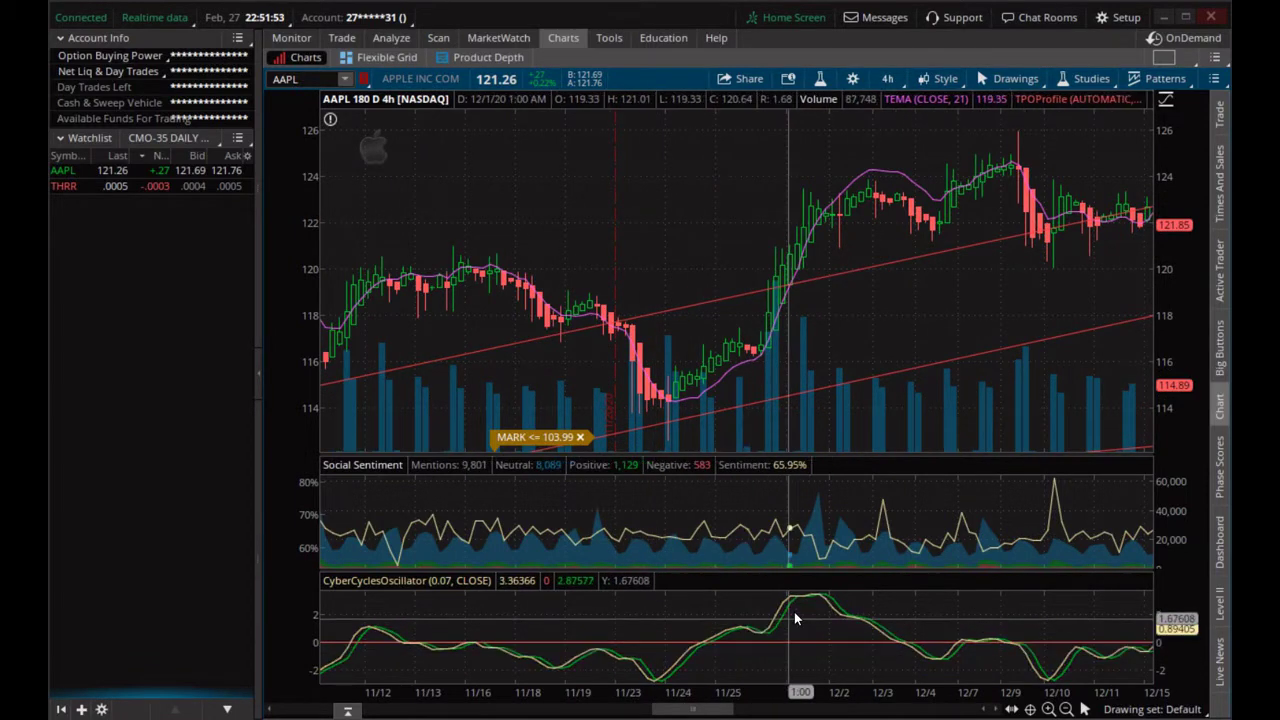
{"action": "scroll", "coordinate": [631, 657], "scroll_direction": "up", "scroll_amount": 6}
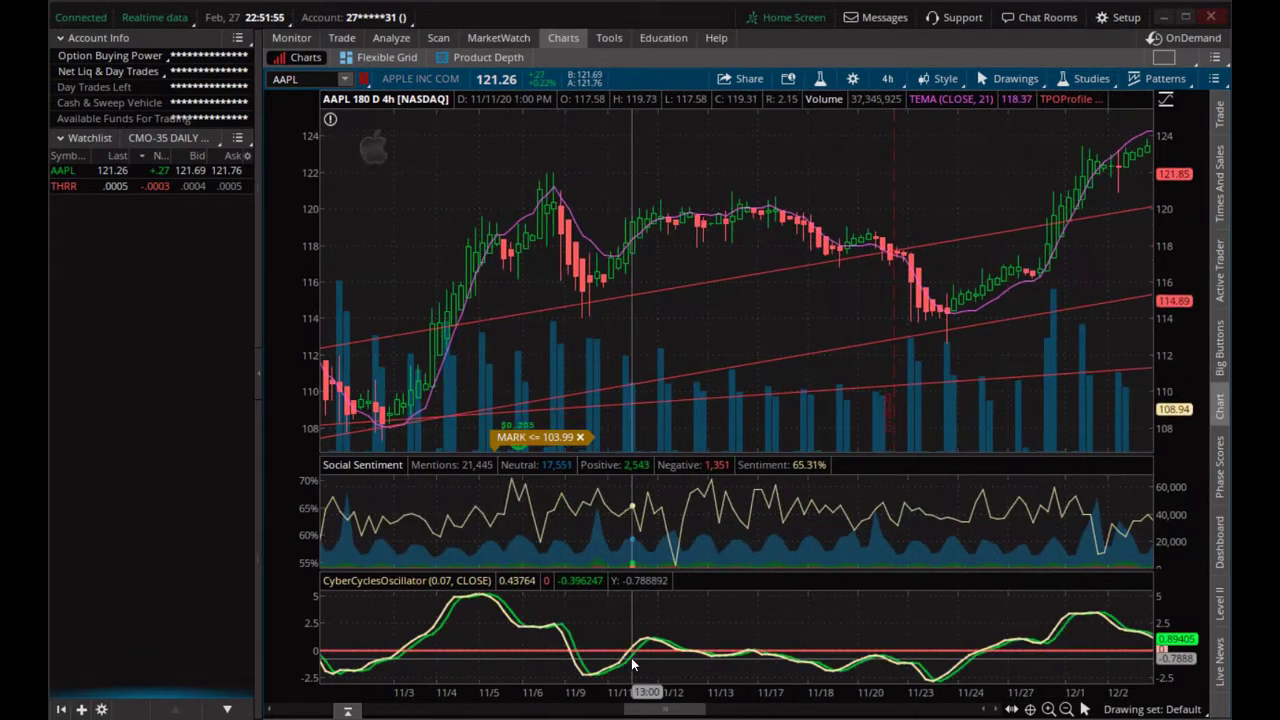
{"action": "scroll", "coordinate": [631, 657], "scroll_direction": "up", "scroll_amount": 2}
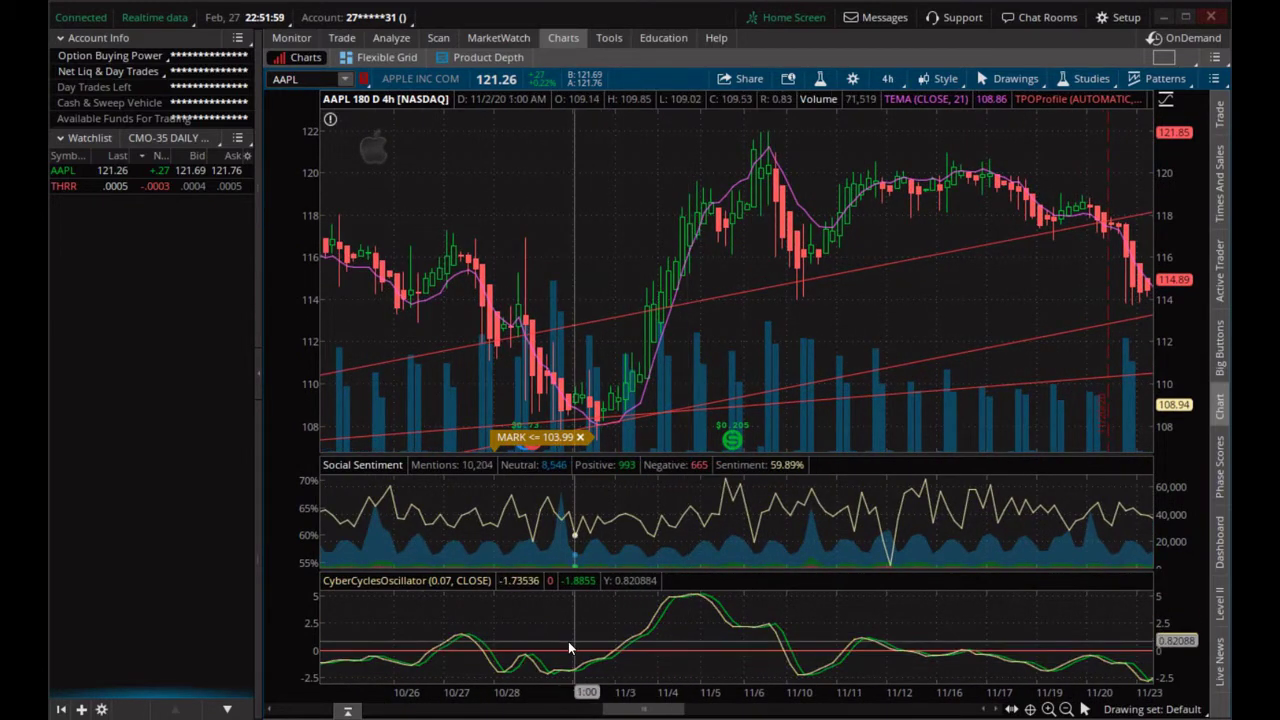
{"action": "scroll", "coordinate": [567, 647], "scroll_direction": "up", "scroll_amount": 2}
- Pan the AAPL chart further back to August–September 2020
{"action": "scroll", "coordinate": [567, 647], "scroll_direction": "up", "scroll_amount": 5}
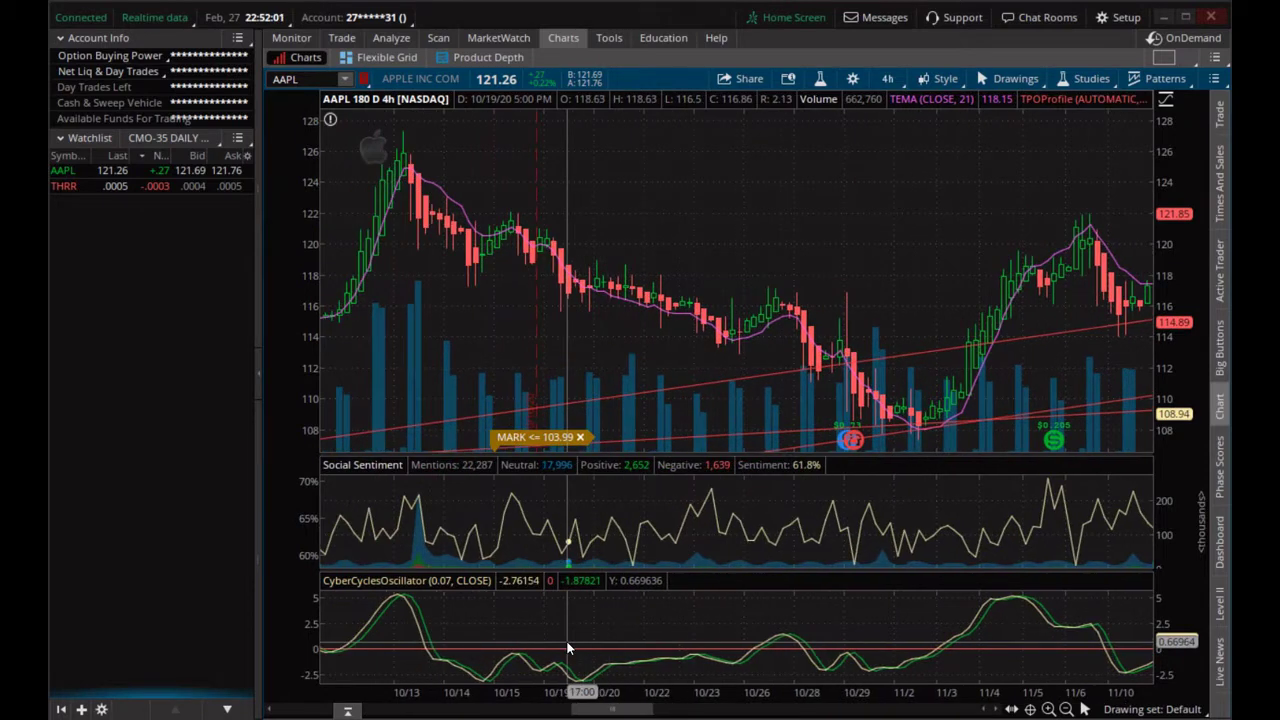
{"action": "scroll", "coordinate": [567, 645], "scroll_direction": "up", "scroll_amount": 3}
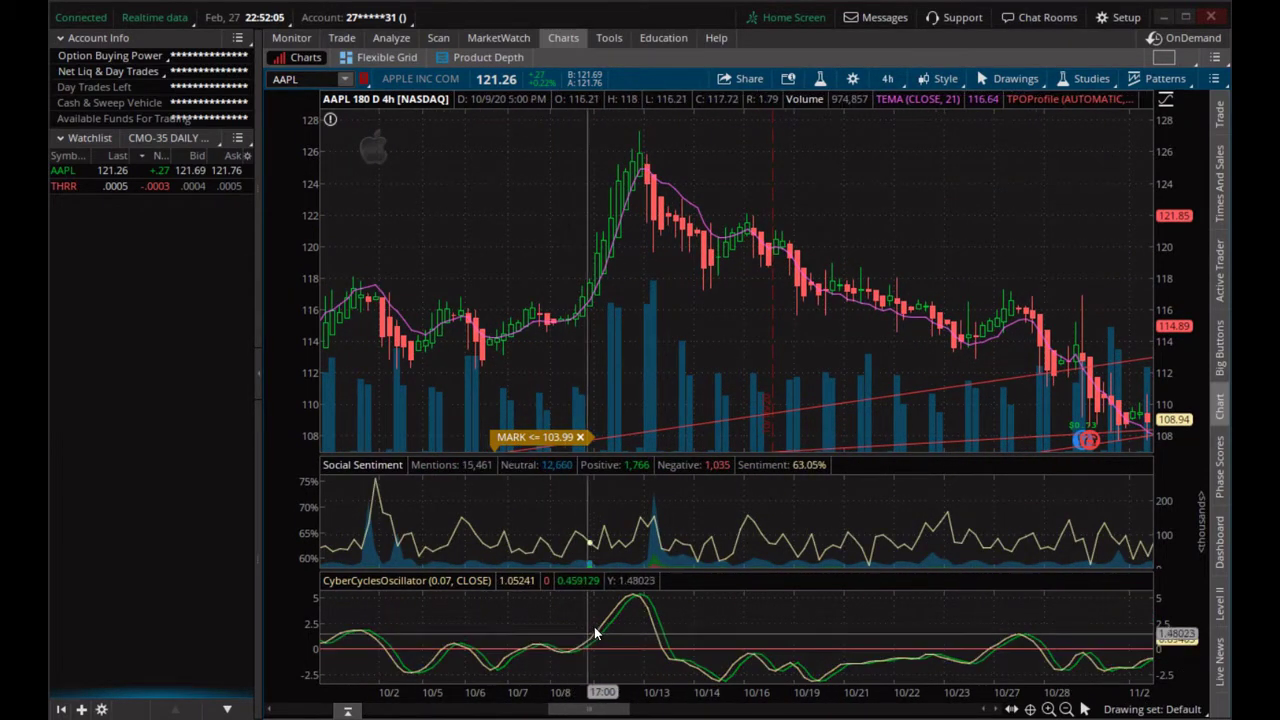
{"action": "scroll", "coordinate": [604, 597], "scroll_direction": "up", "scroll_amount": 5}
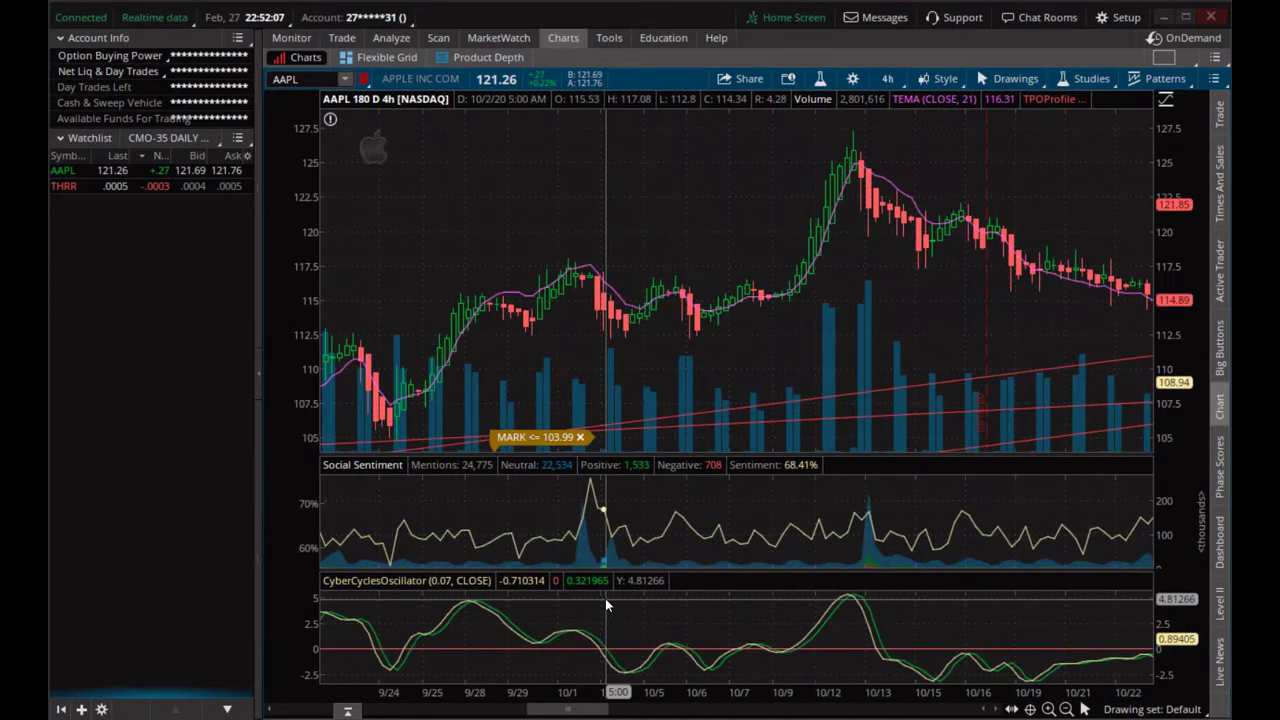
{"action": "scroll", "coordinate": [605, 600], "scroll_direction": "up", "scroll_amount": 5}
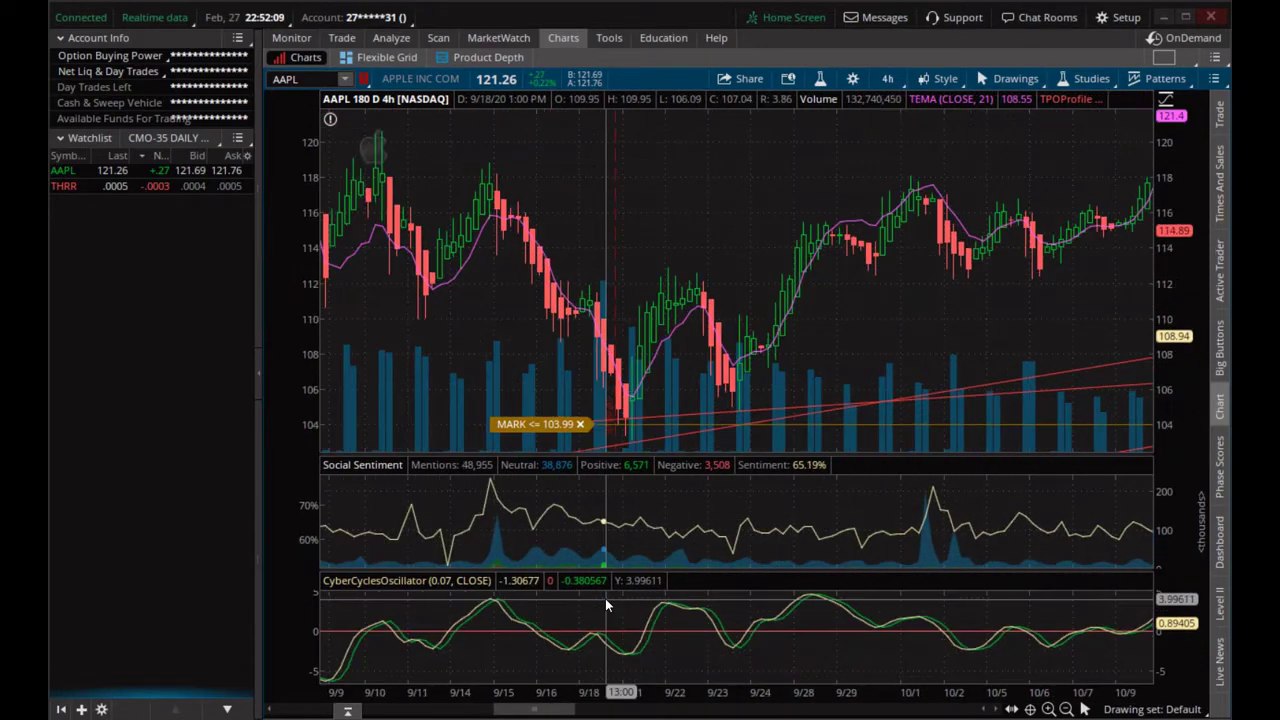
{"action": "scroll", "coordinate": [605, 598], "scroll_direction": "up", "scroll_amount": 4}
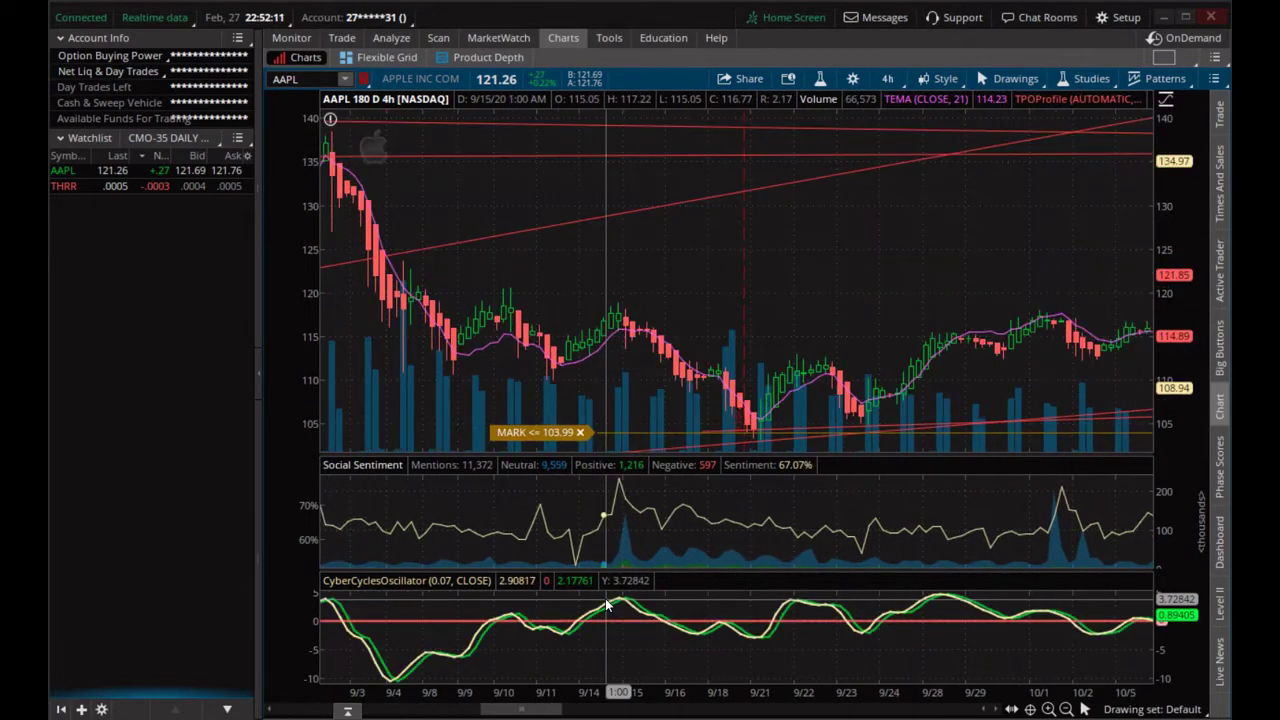
{"action": "scroll", "coordinate": [605, 598], "scroll_direction": "up", "scroll_amount": 5}
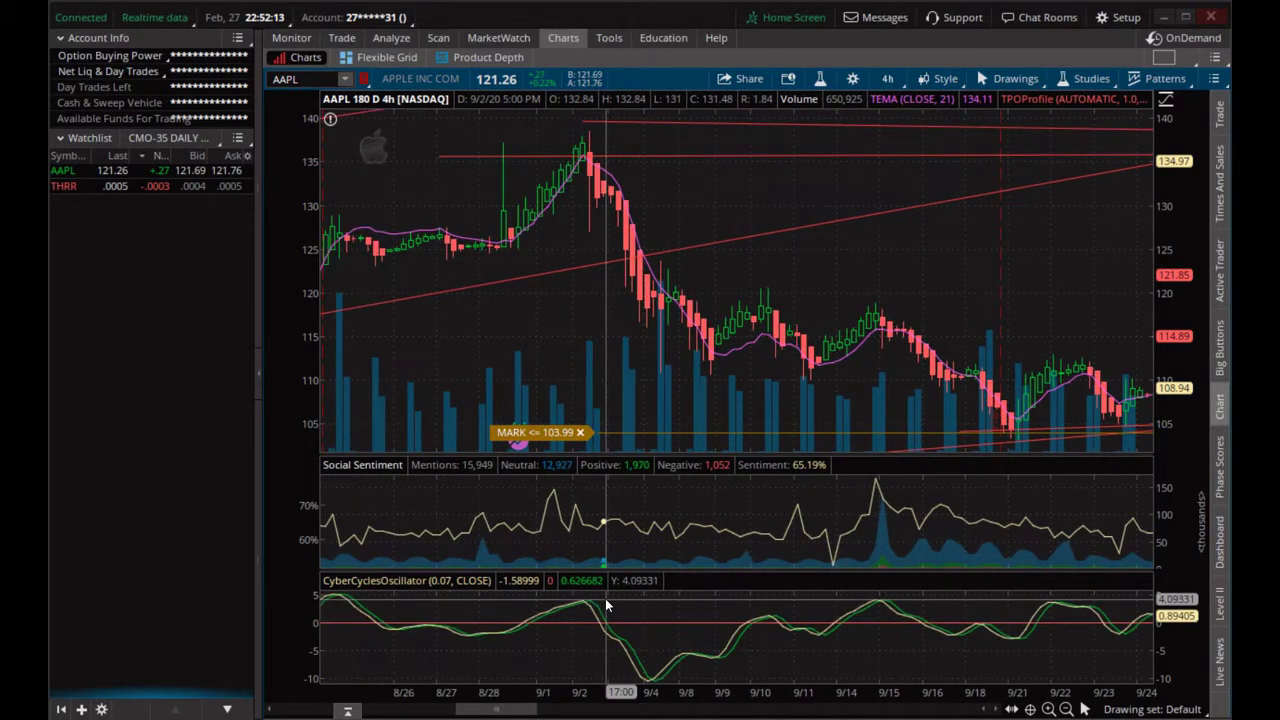
{"action": "scroll", "coordinate": [605, 604], "scroll_direction": "up", "scroll_amount": 1}
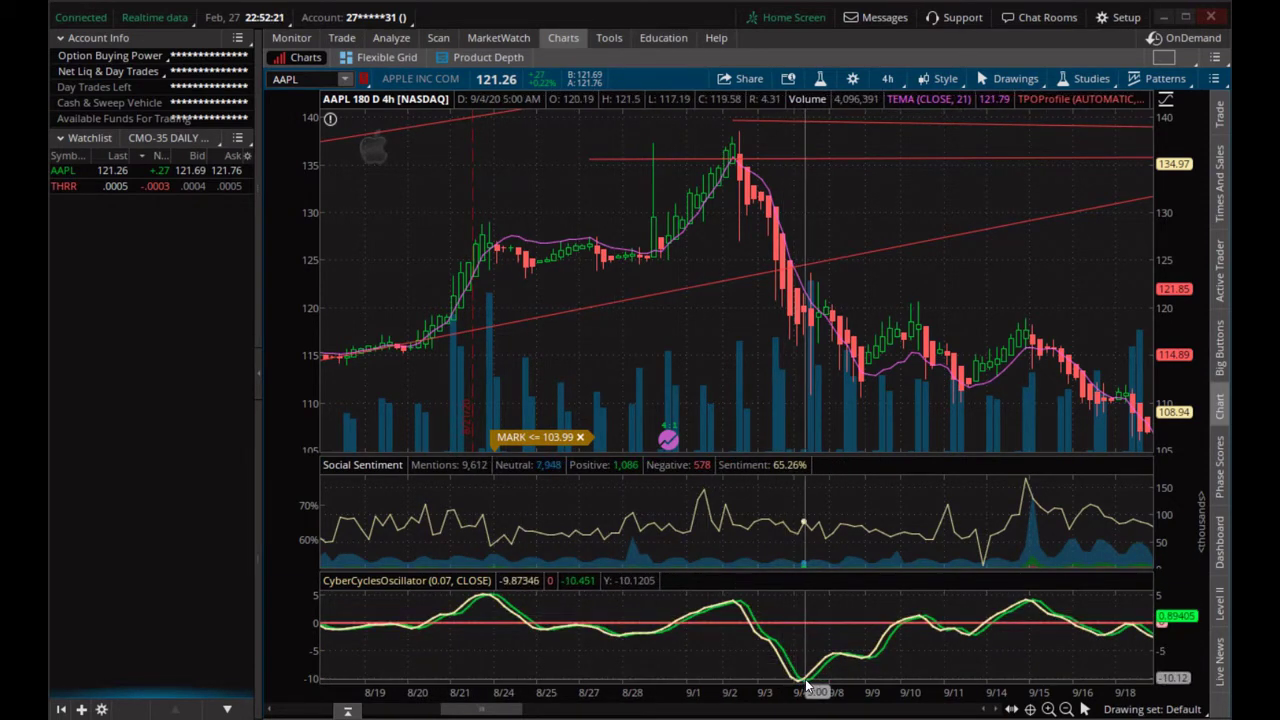
- Move the AAPL chart forward to span mid-September through mid-October 2020
{"action": "scroll", "coordinate": [790, 685], "scroll_direction": "down", "scroll_amount": 5}
{"action": "scroll", "coordinate": [748, 692], "scroll_direction": "down", "scroll_amount": 5}
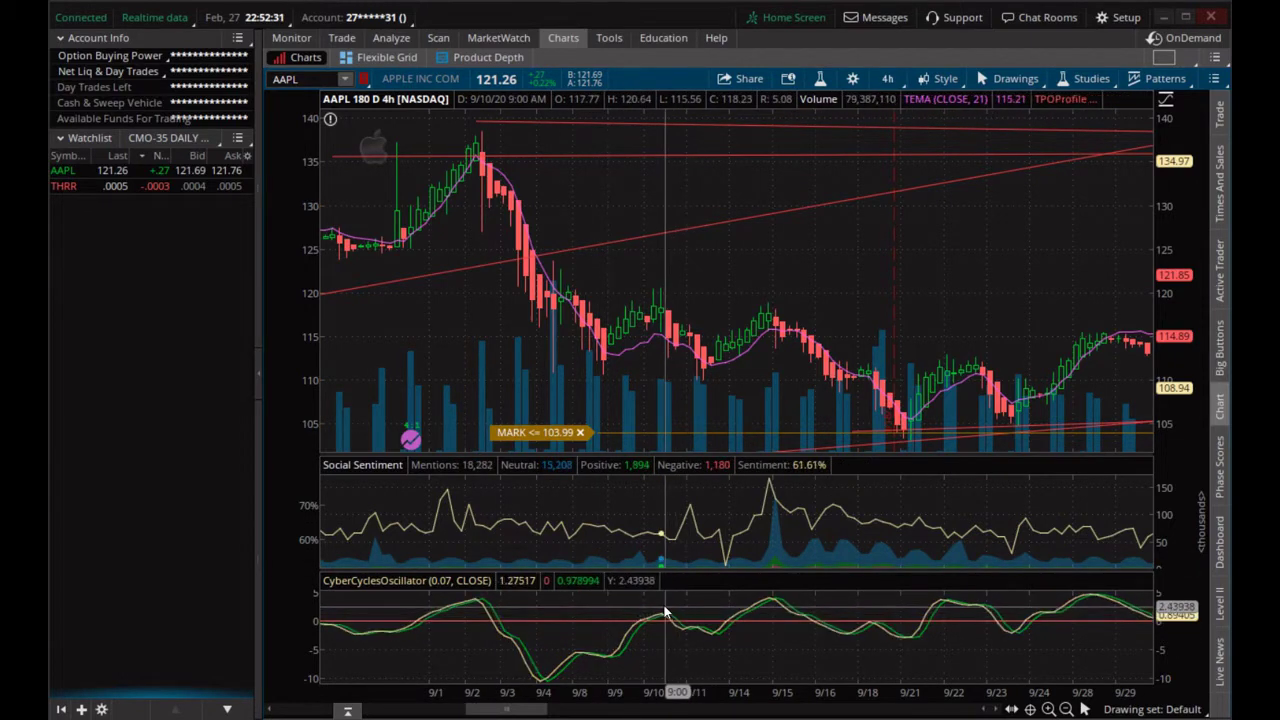
{"action": "scroll", "coordinate": [657, 604], "scroll_direction": "down", "scroll_amount": 3}
{"action": "scroll", "coordinate": [660, 605], "scroll_direction": "down", "scroll_amount": 10}
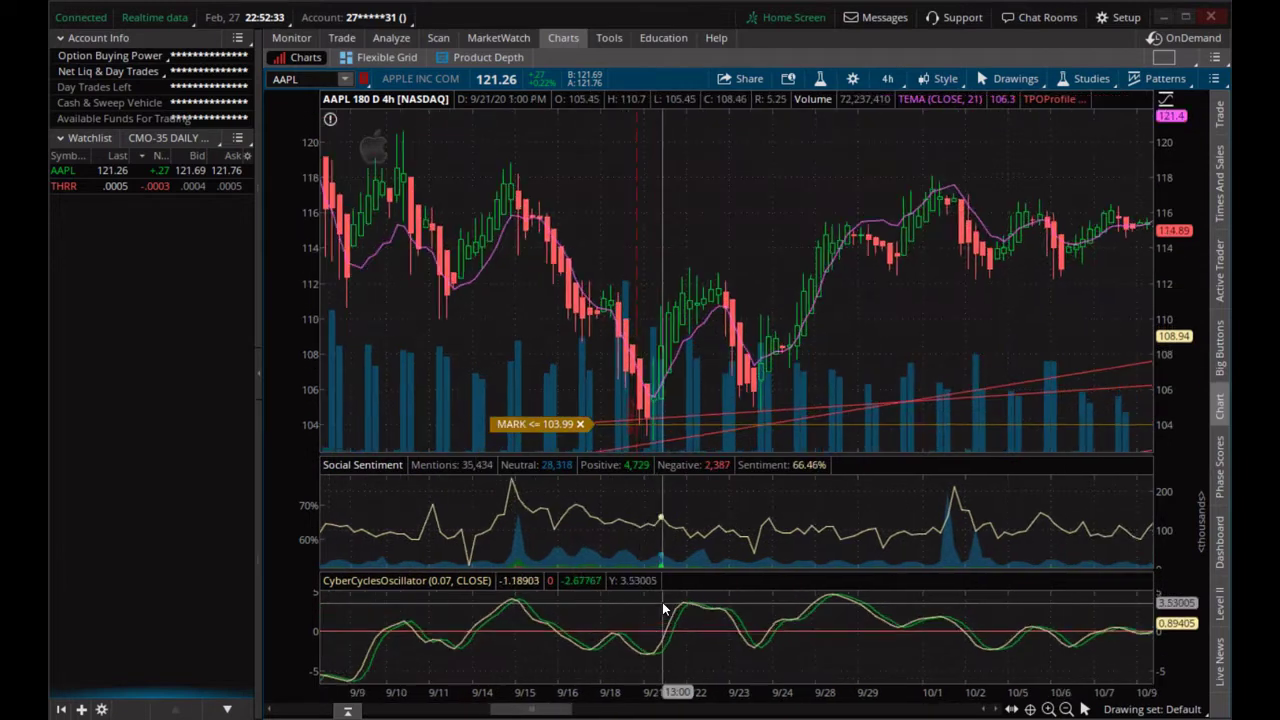
{"action": "scroll", "coordinate": [662, 602], "scroll_direction": "down", "scroll_amount": 1}
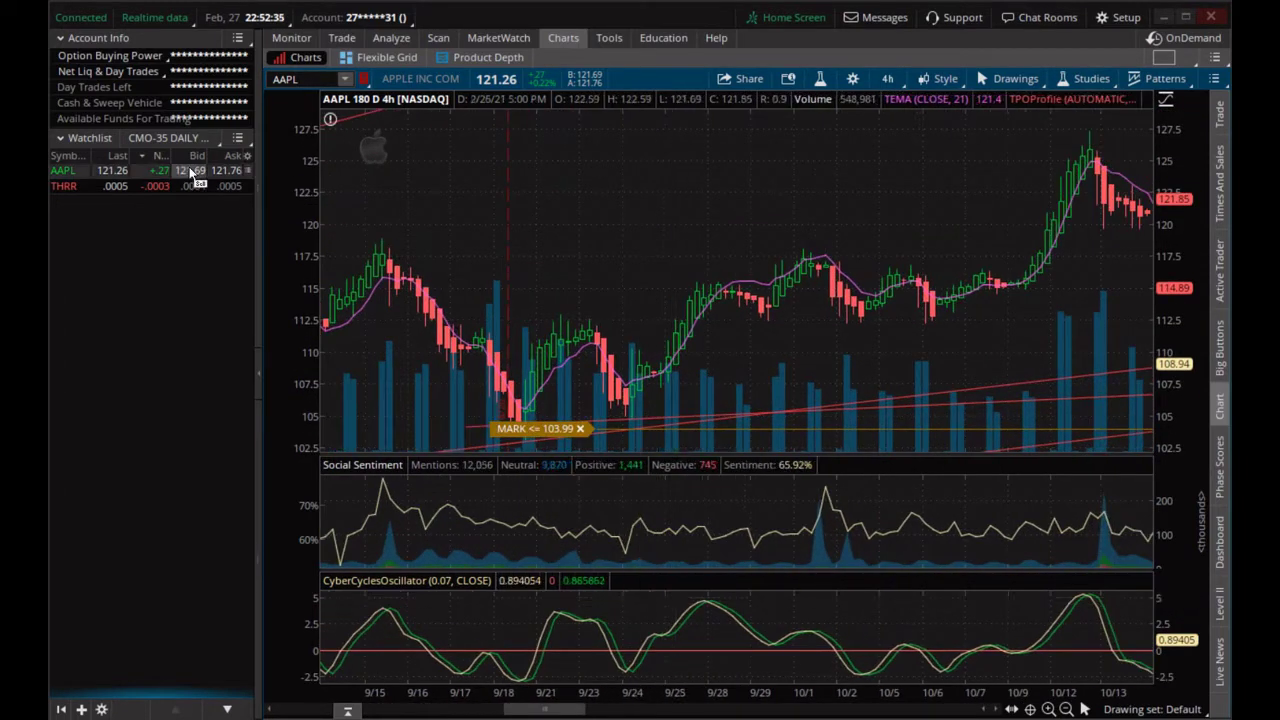
{"action": "left_click", "coordinate": [170, 140]}
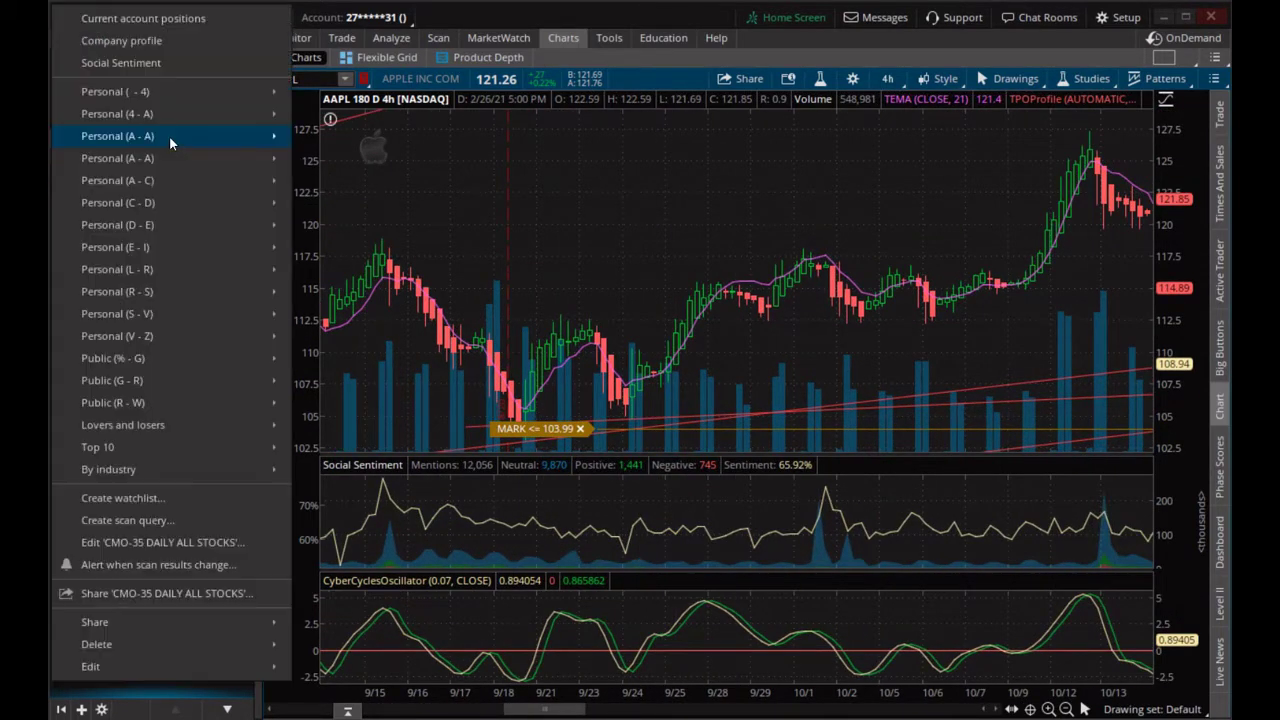
{"action": "mouse_move", "coordinate": [177, 212]}
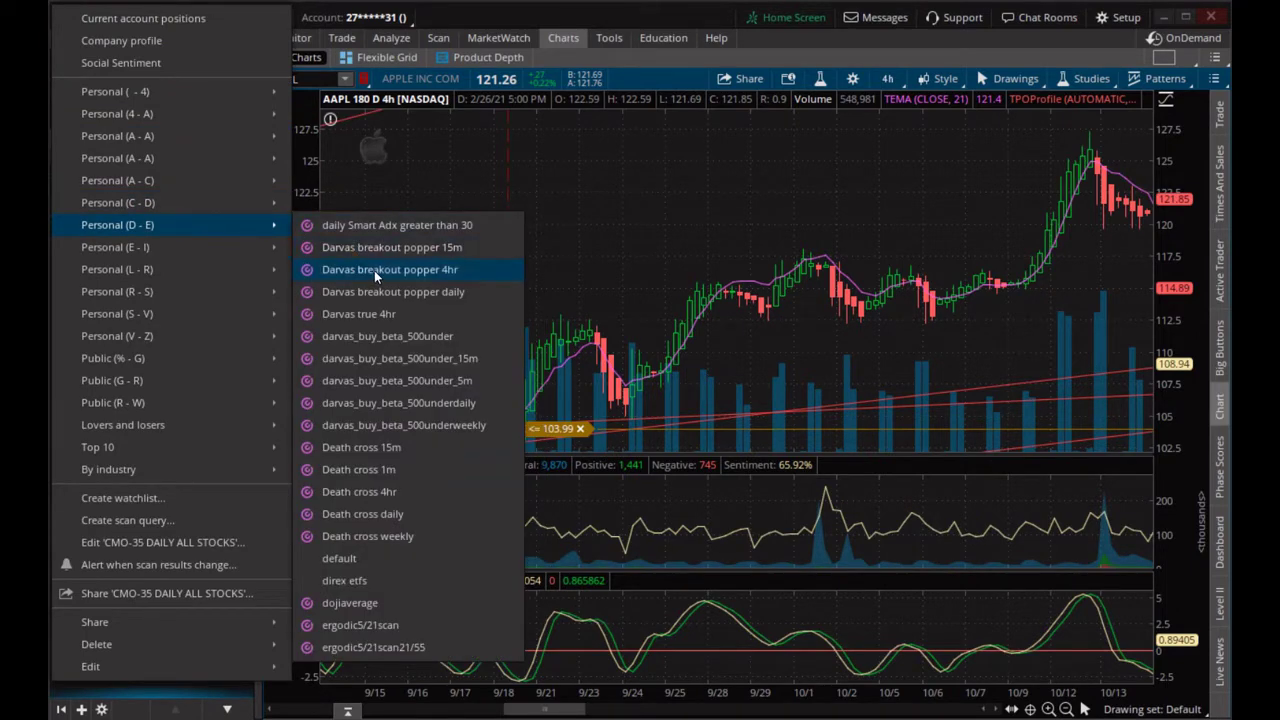
{"action": "left_click", "coordinate": [418, 403]}
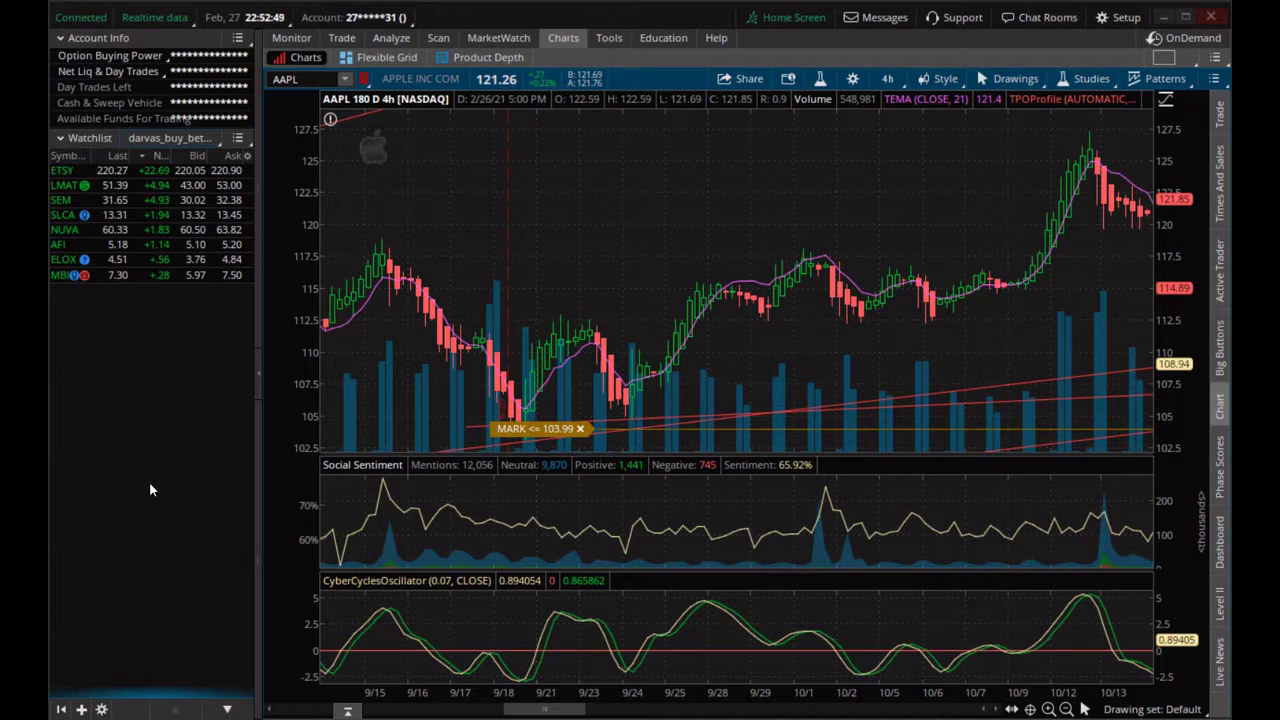
- Chart ELOX, then ETSY, and drag ETSY's chart to its latest bars
{"action": "left_click", "coordinate": [66, 265]}
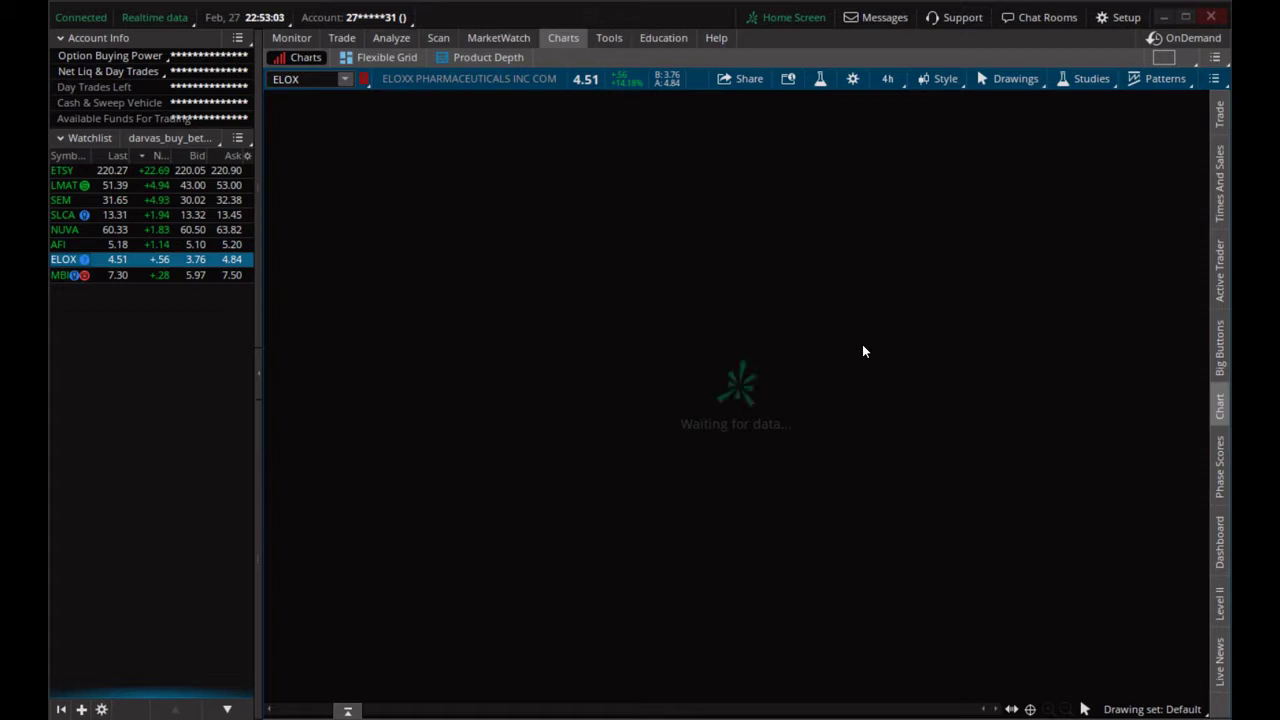
{"action": "left_click", "coordinate": [63, 171]}
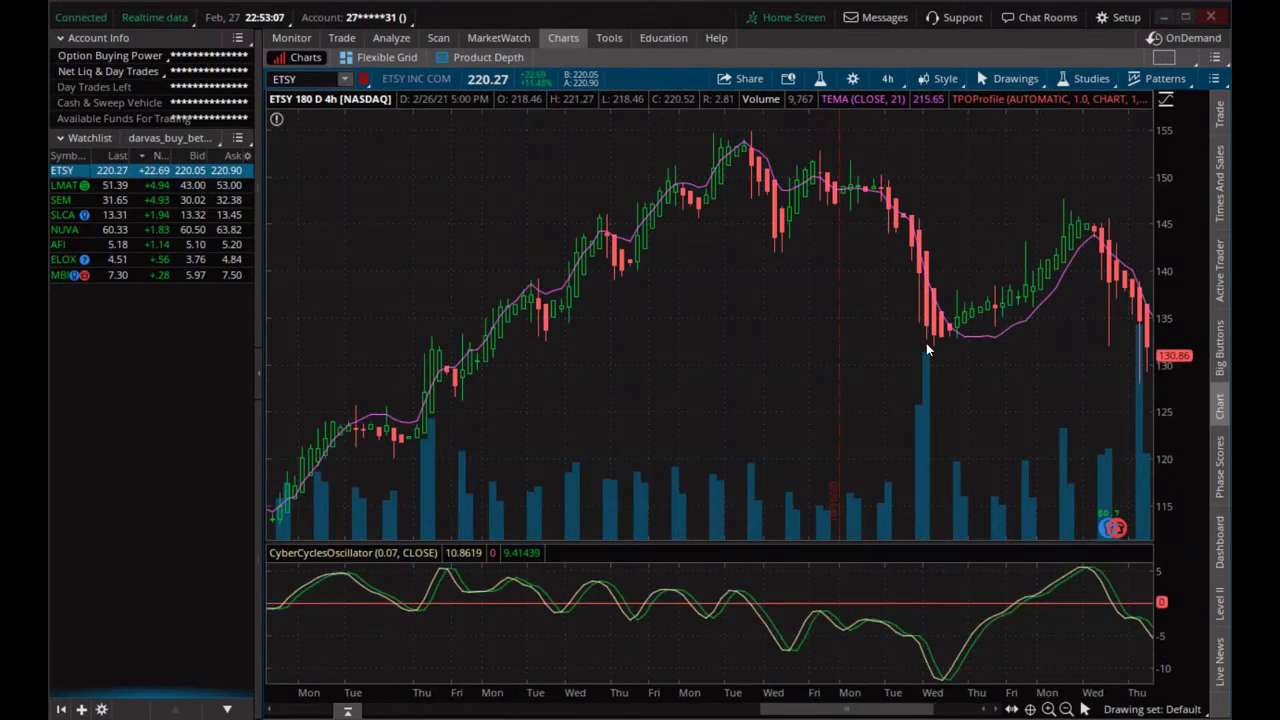
{"action": "left_click_drag", "start_coordinate": [610, 711], "coordinate": [935, 680]}
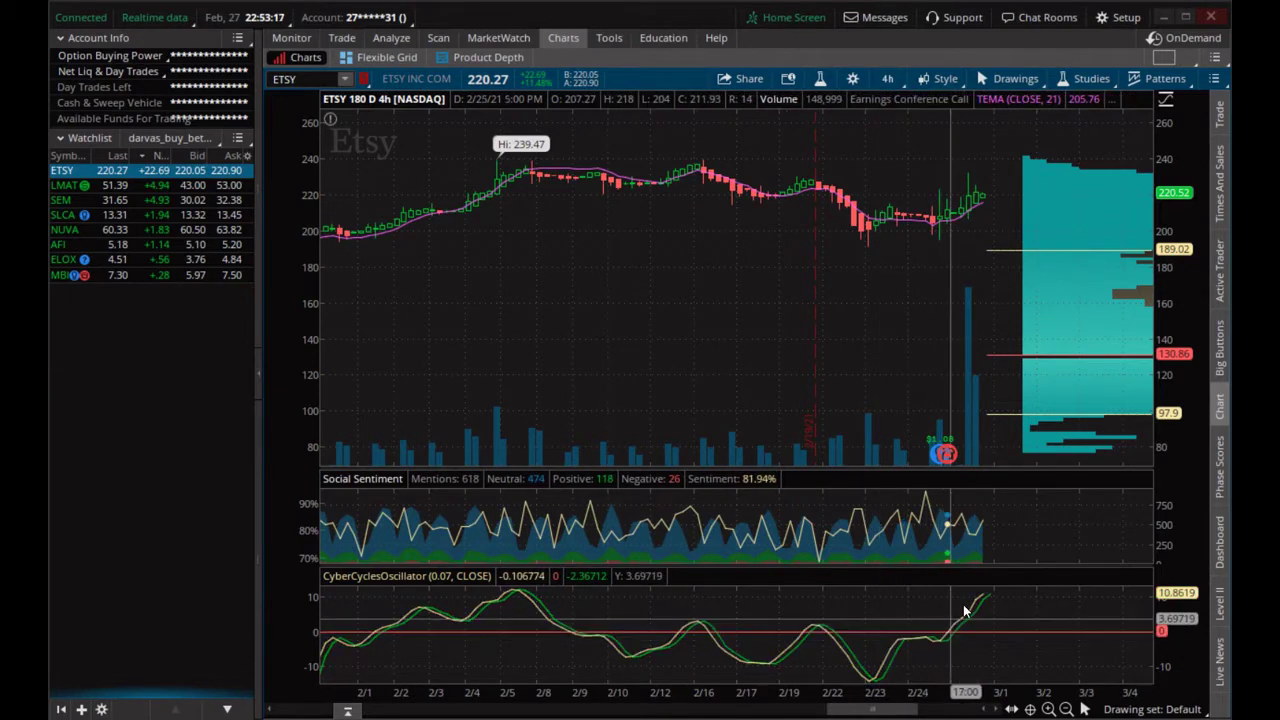
{"action": "scroll", "coordinate": [1021, 575], "scroll_direction": "down", "scroll_amount": 2}
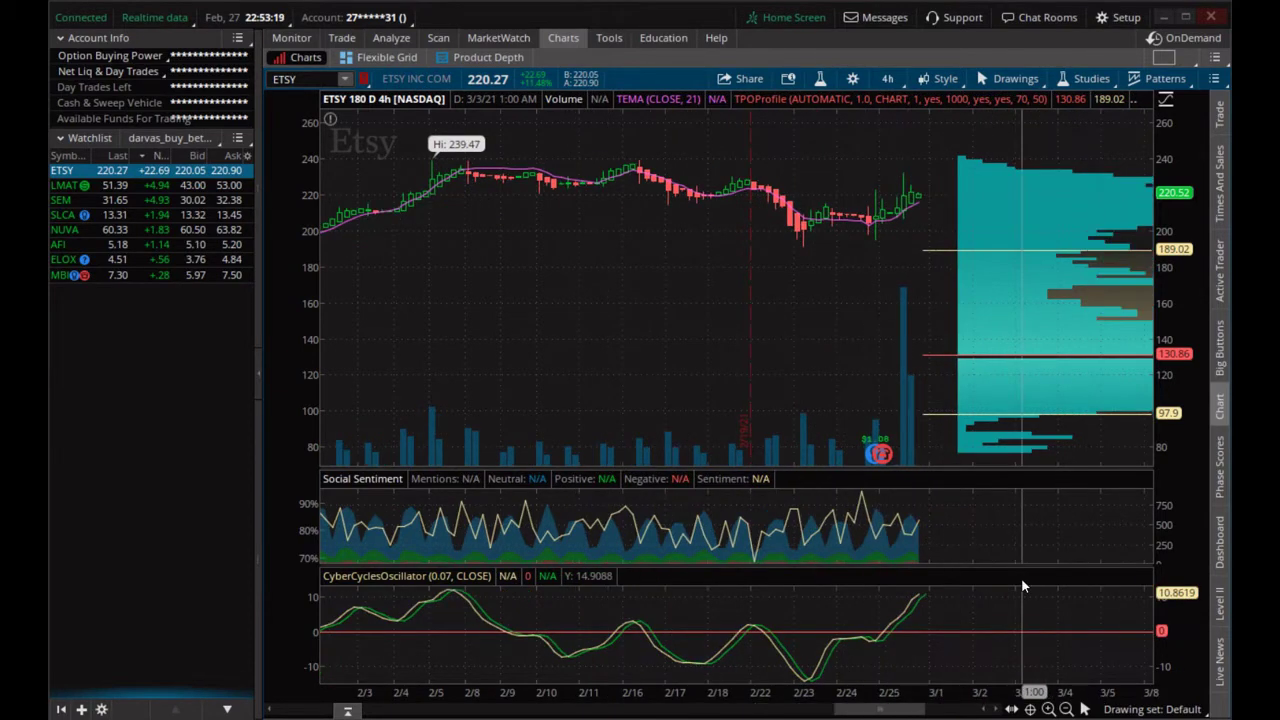
- Zoom ETSY out to about nine months of 4h bars, then switch to LMAT
{"action": "left_click", "coordinate": [1066, 709]}
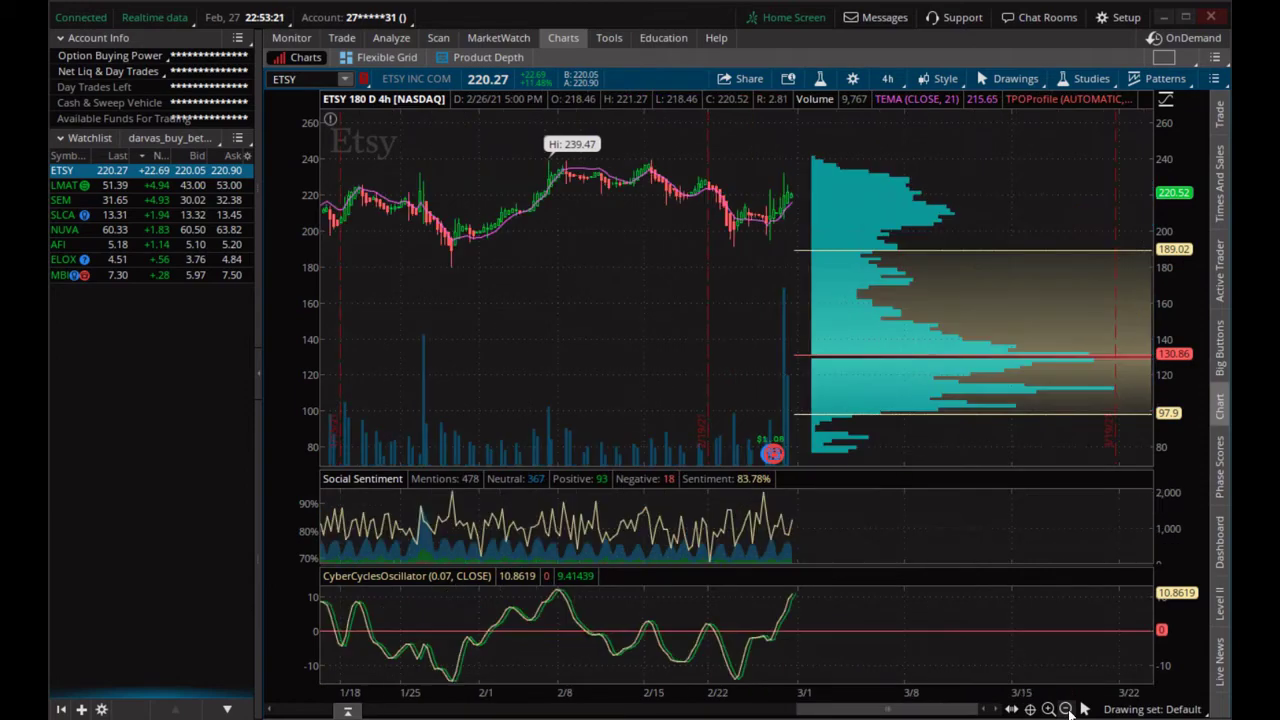
{"action": "left_click", "coordinate": [1066, 709]}
{"action": "left_click", "coordinate": [1066, 709]}
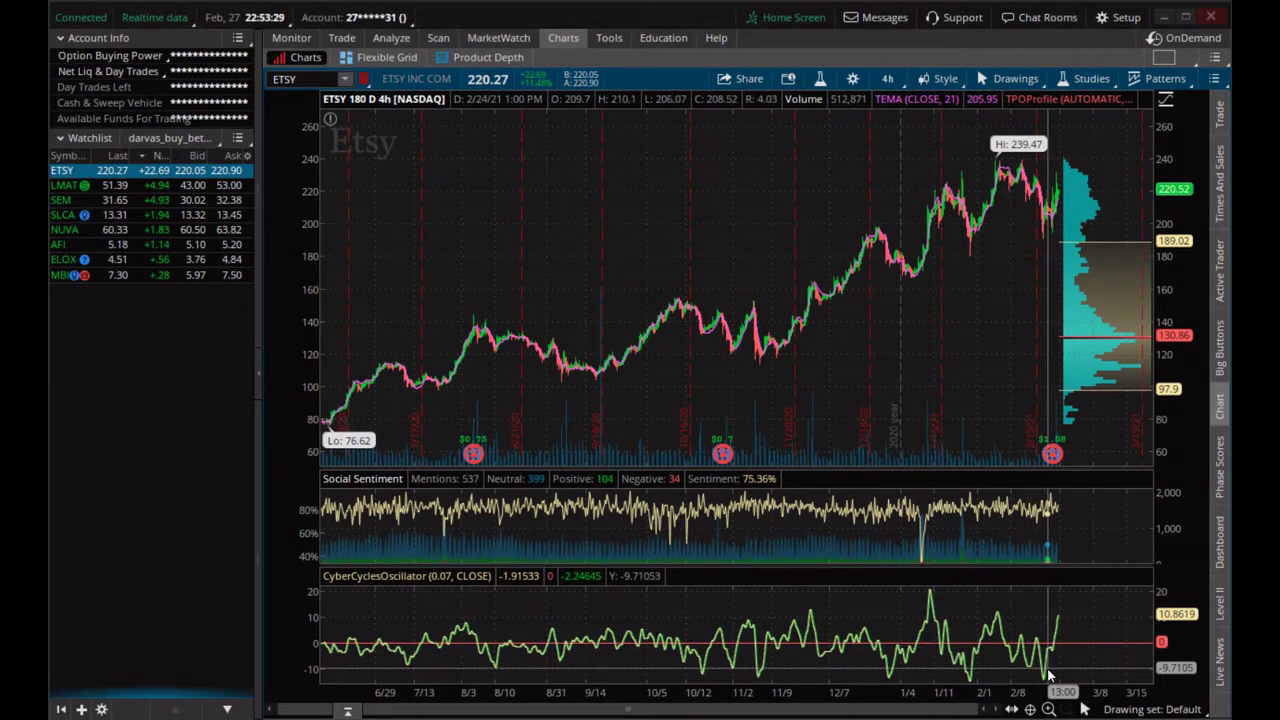
{"action": "left_click", "coordinate": [185, 184]}
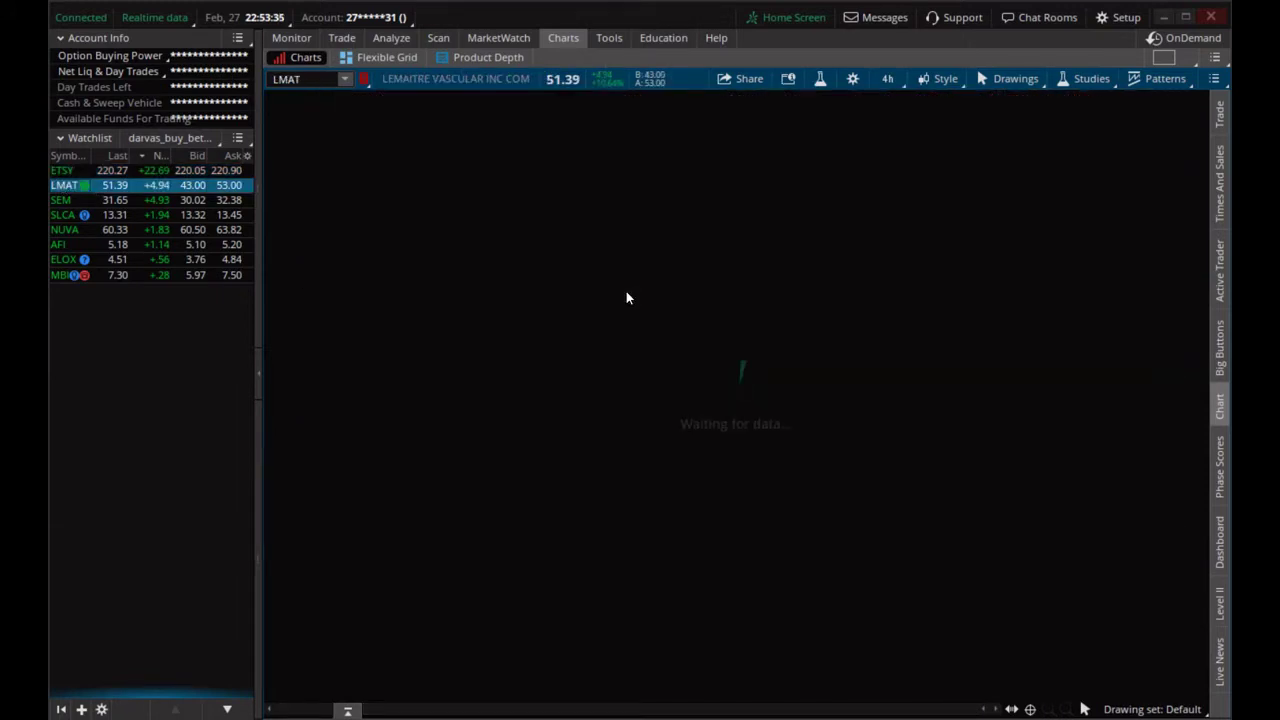
- View SLCA's Oct–Nov 2020 range and its 1 Y : 1D chart, then switch to NUVA
{"action": "left_click", "coordinate": [60, 214]}
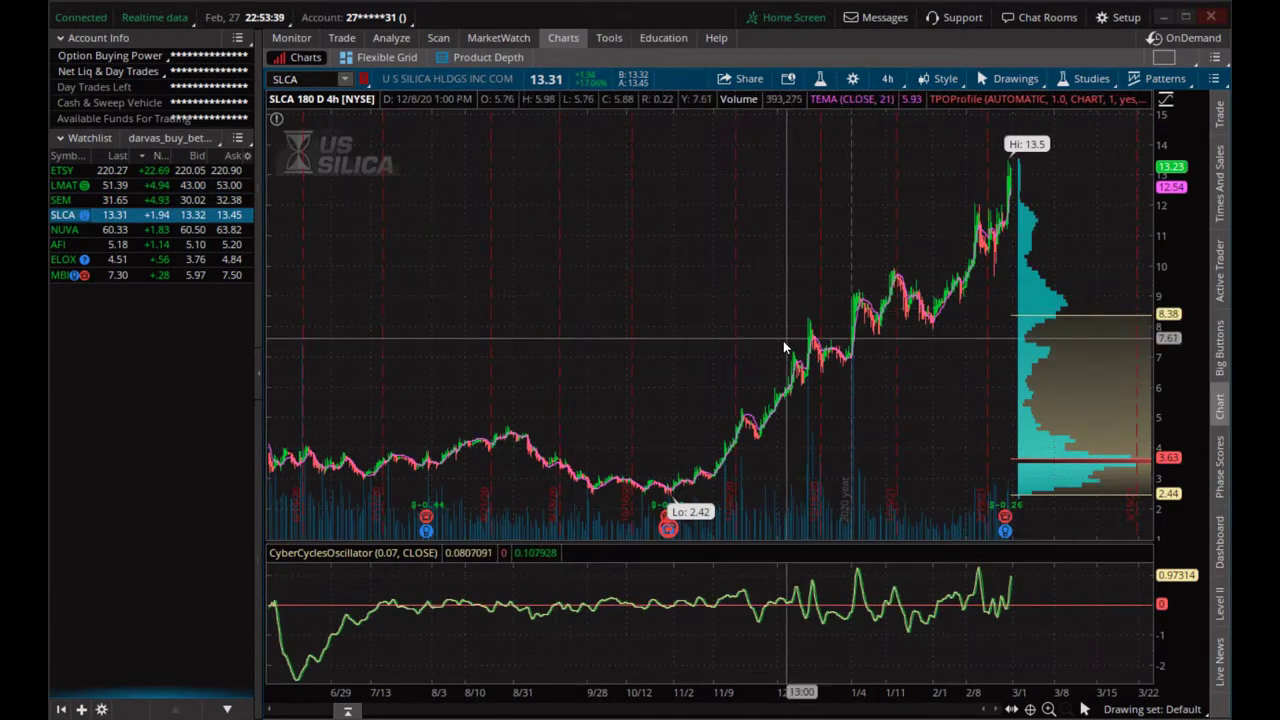
{"action": "left_click_drag", "start_coordinate": [599, 359], "coordinate": [1080, 358]}
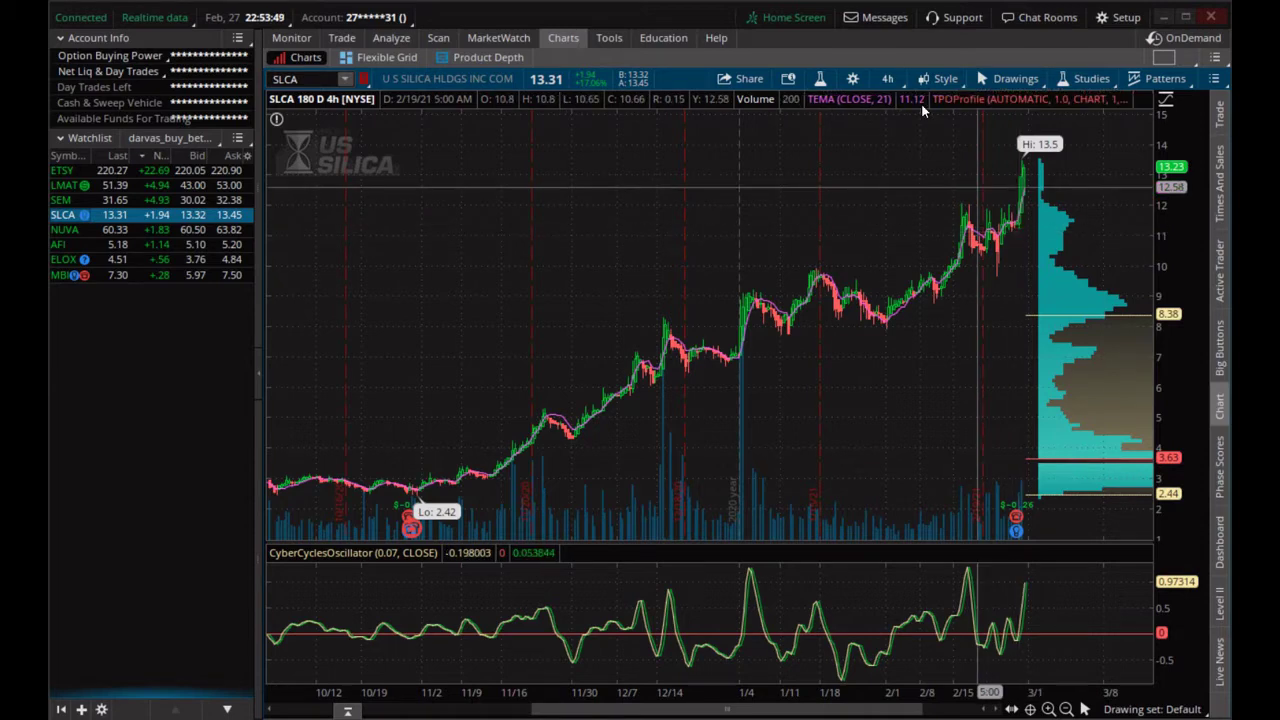
{"action": "left_click", "coordinate": [887, 78]}
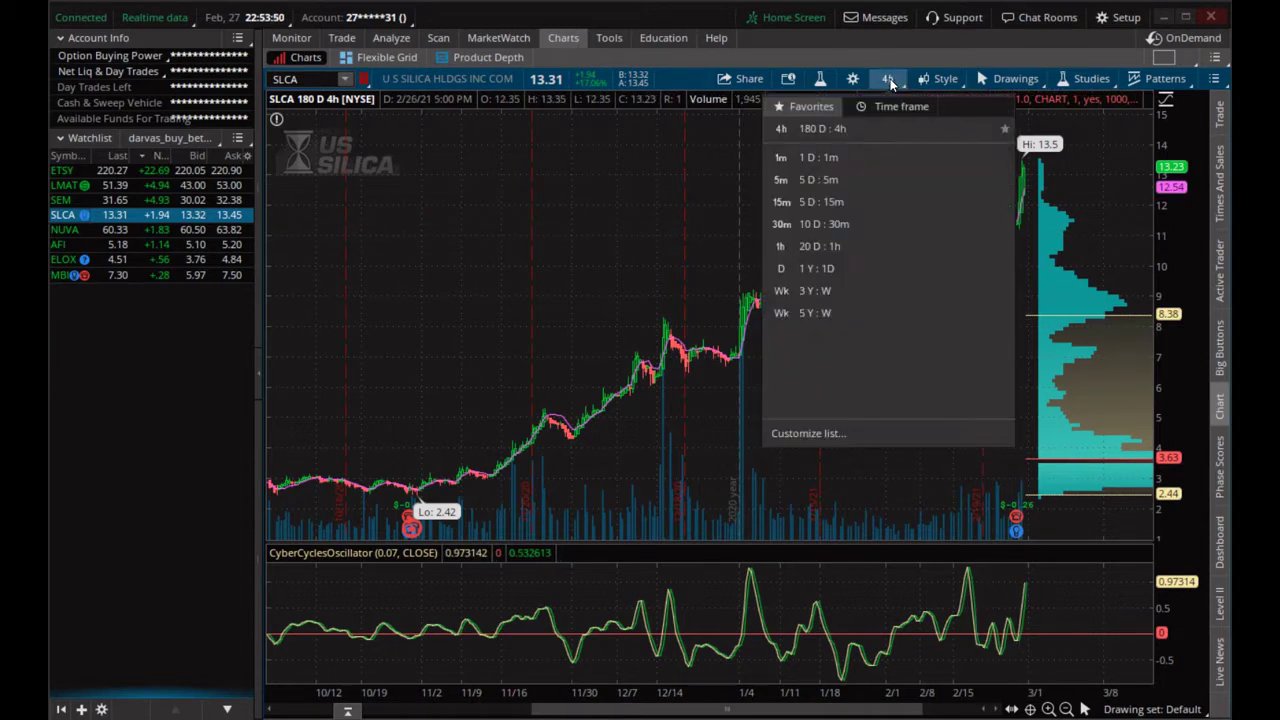
{"action": "left_click", "coordinate": [856, 268]}
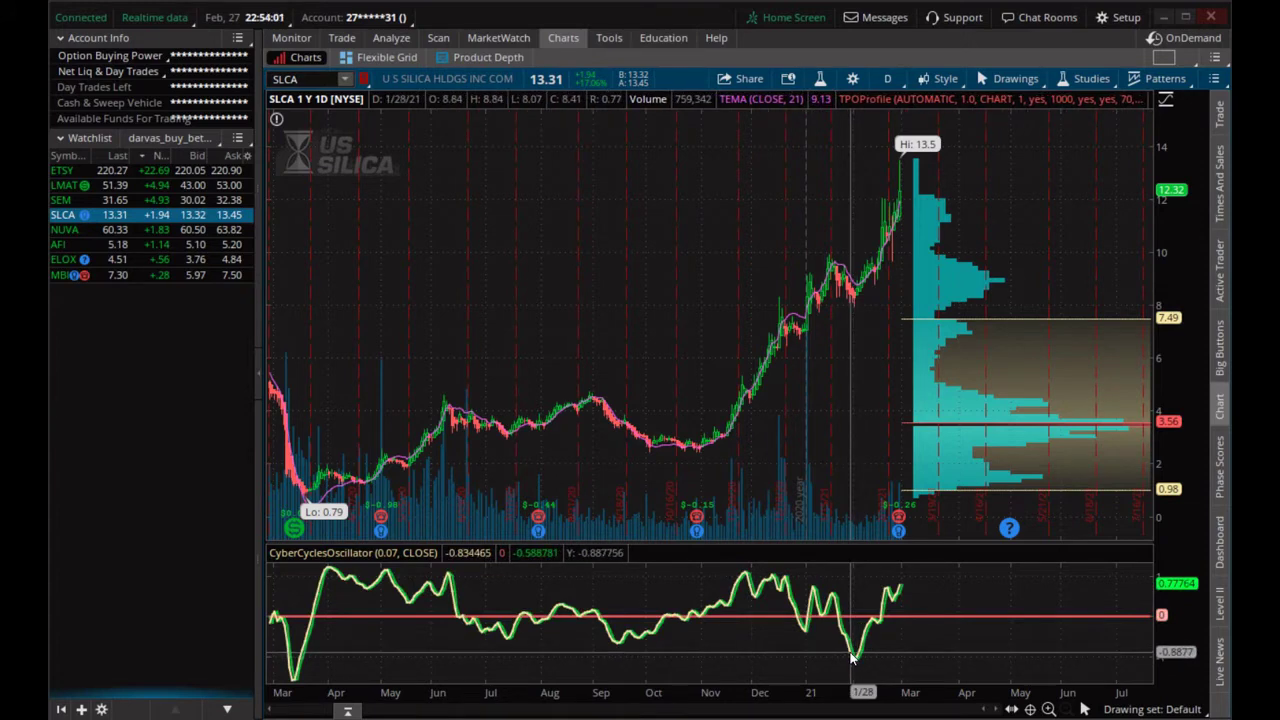
{"action": "left_click", "coordinate": [64, 229]}
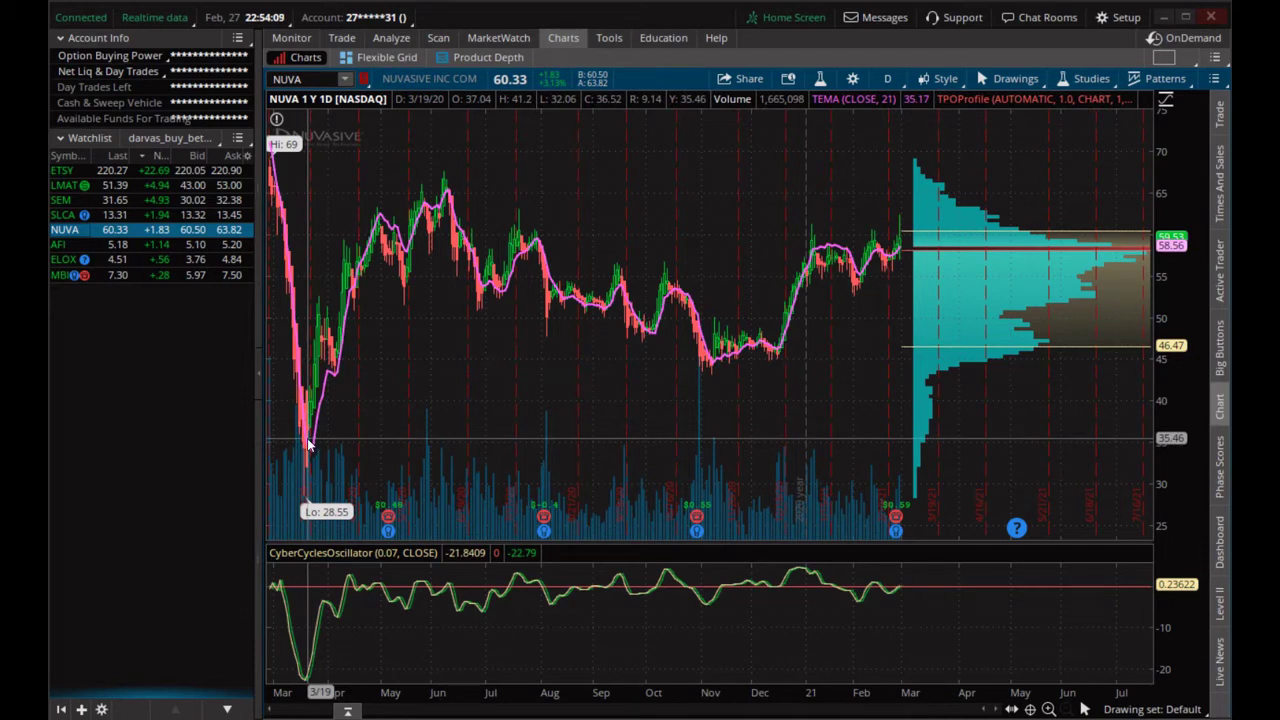
- Zoom NUVA into March 2020, then move forward to late December 2020–late February 2021
{"action": "left_click_drag", "start_coordinate": [278, 449], "coordinate": [386, 455]}
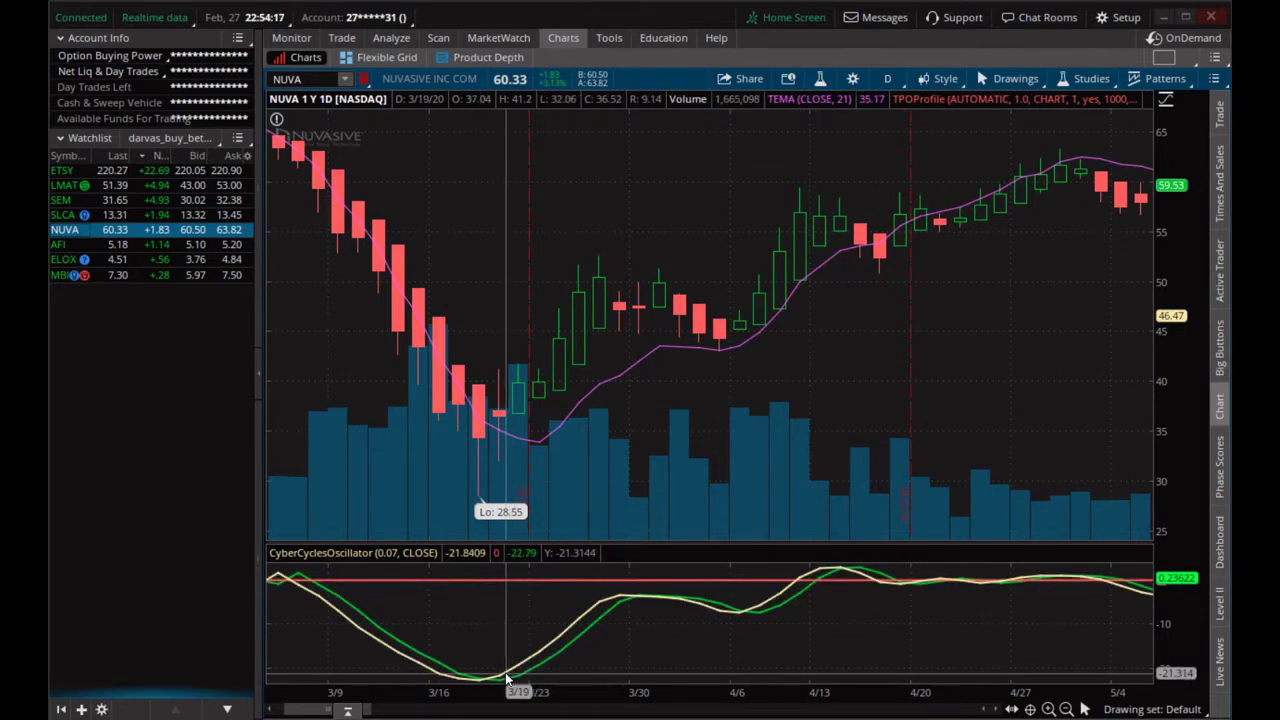
{"action": "scroll", "coordinate": [805, 521], "scroll_direction": "down", "scroll_amount": 5}
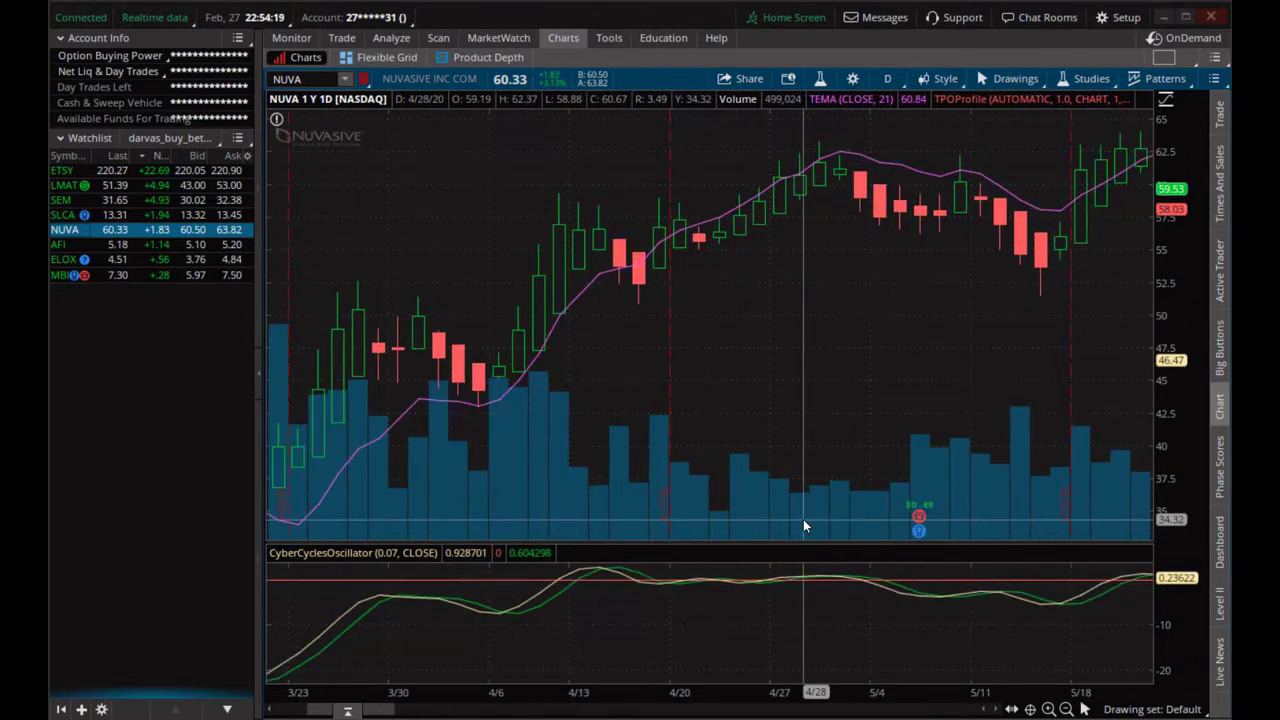
{"action": "scroll", "coordinate": [803, 519], "scroll_direction": "down", "scroll_amount": 5}
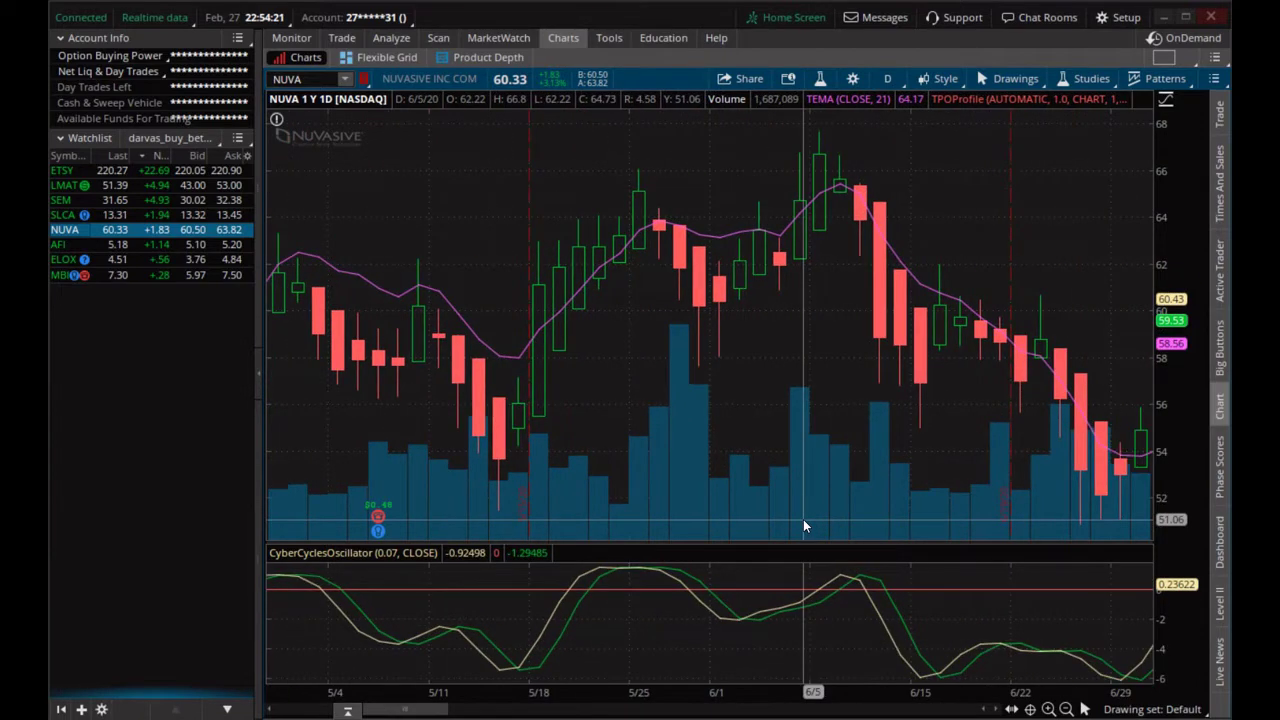
{"action": "scroll", "coordinate": [803, 519], "scroll_direction": "down", "scroll_amount": 2}
{"action": "scroll", "coordinate": [803, 519], "scroll_direction": "down", "scroll_amount": 6}
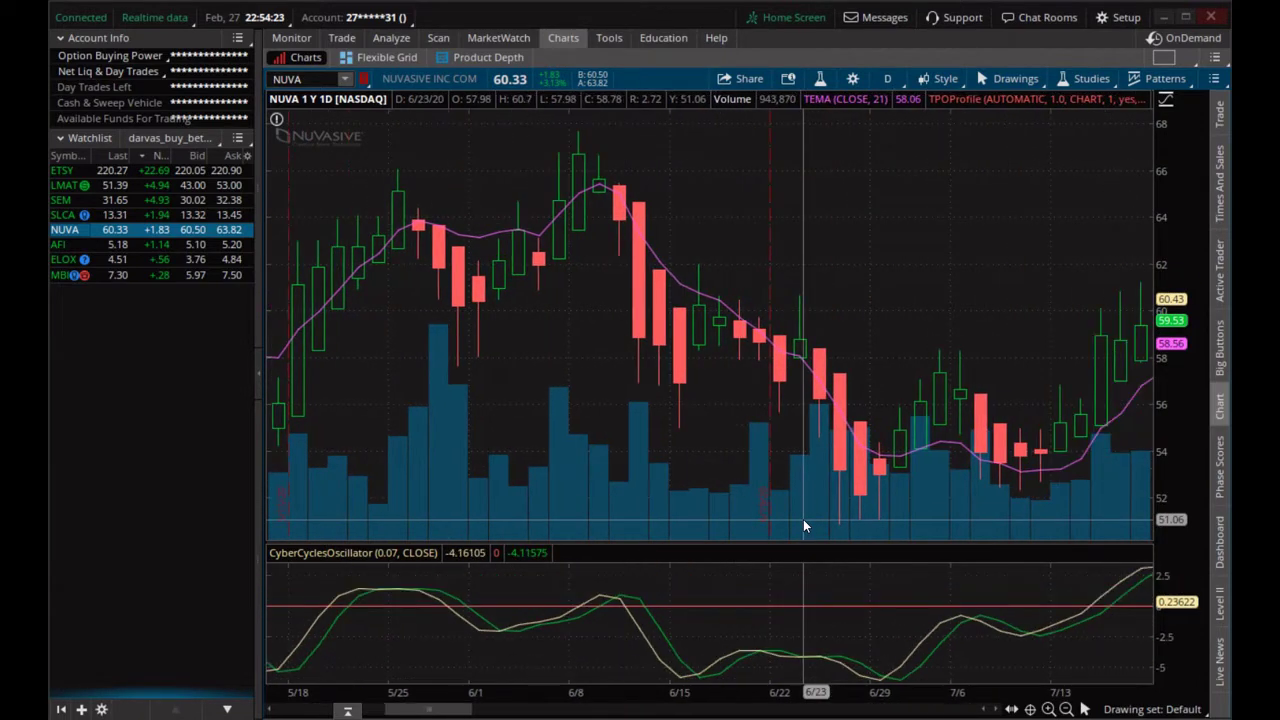
{"action": "scroll", "coordinate": [803, 519], "scroll_direction": "down", "scroll_amount": 12}
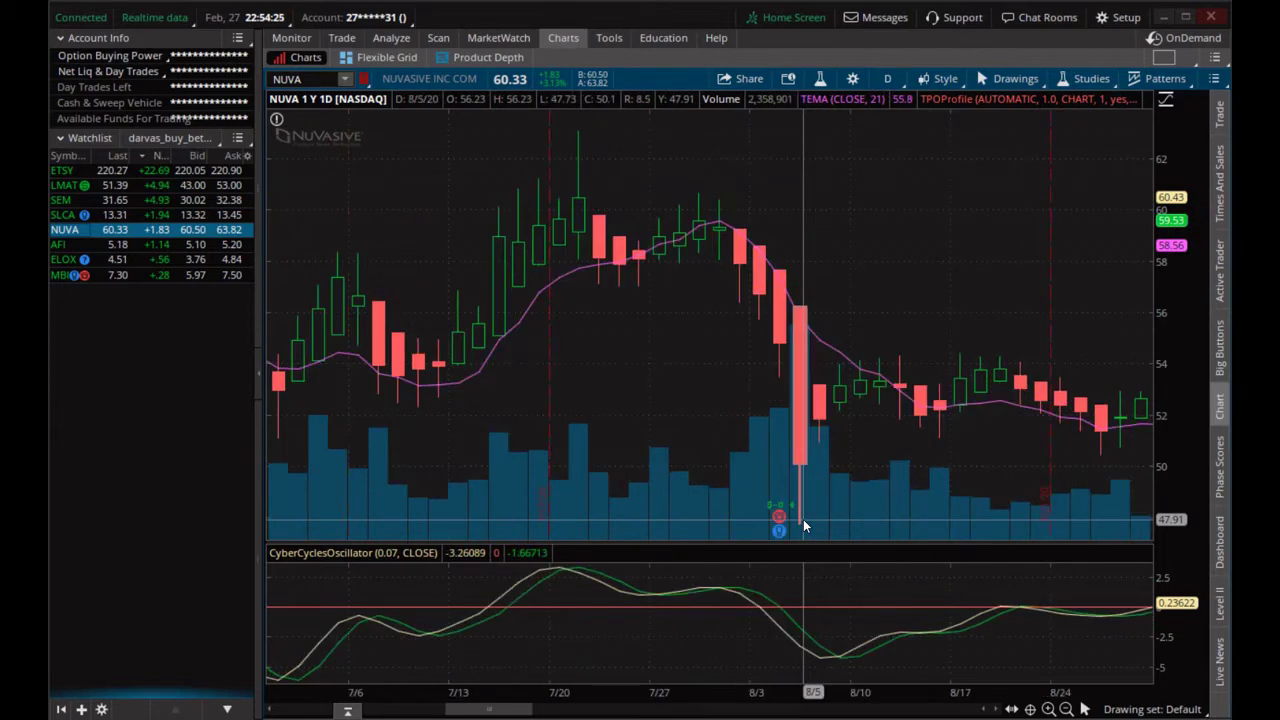
{"action": "scroll", "coordinate": [803, 519], "scroll_direction": "down", "scroll_amount": 6}
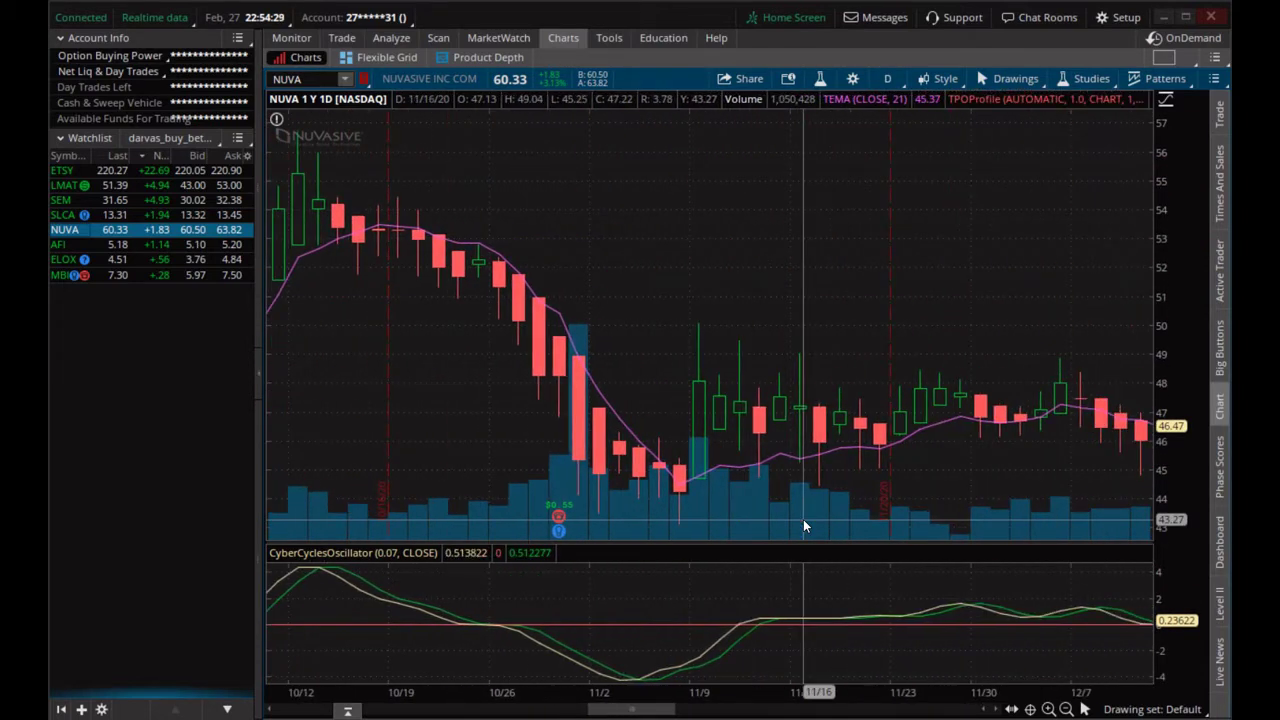
{"action": "scroll", "coordinate": [803, 519], "scroll_direction": "down", "scroll_amount": 6}
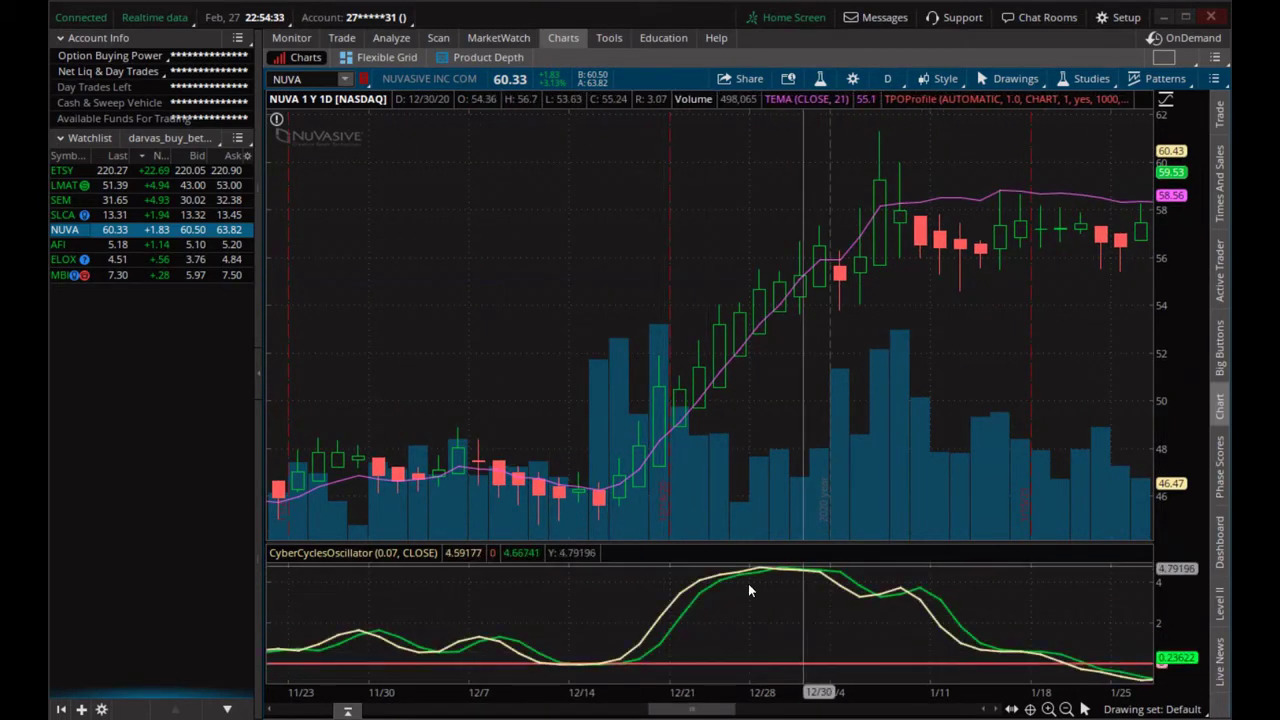
{"action": "scroll", "coordinate": [801, 565], "scroll_direction": "down", "scroll_amount": 3}
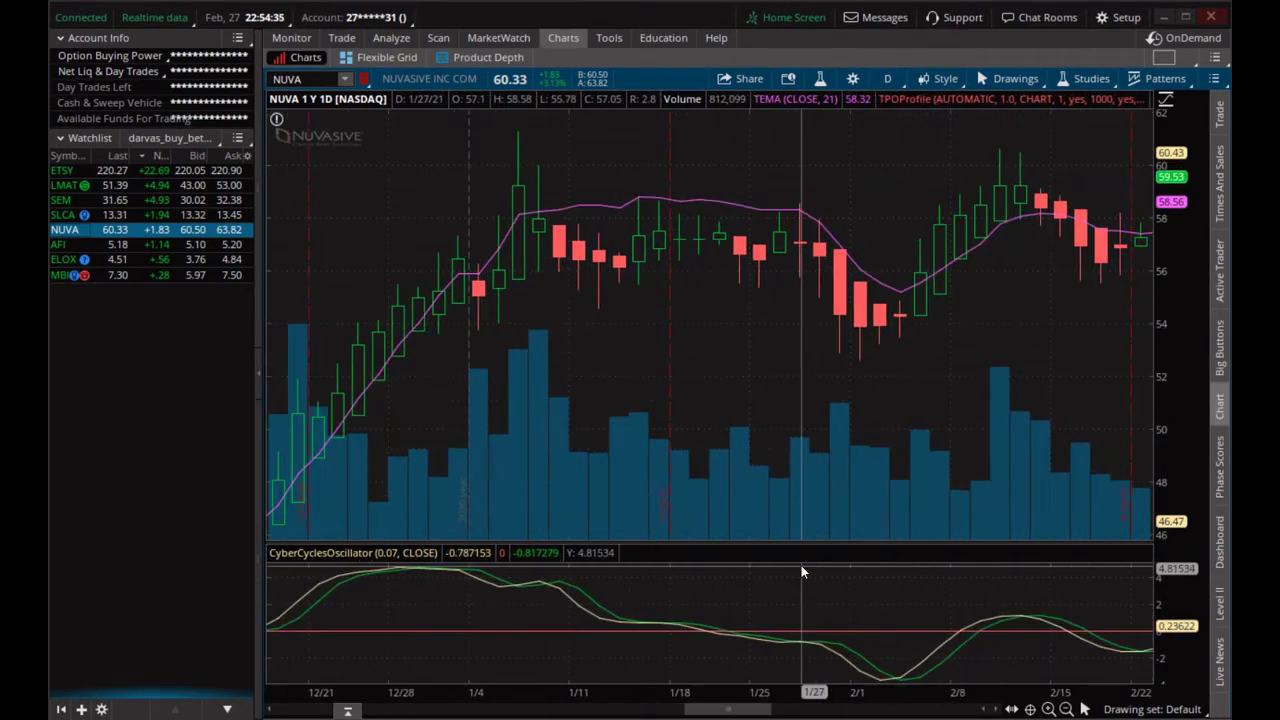
{"action": "scroll", "coordinate": [801, 565], "scroll_direction": "down", "scroll_amount": 4}
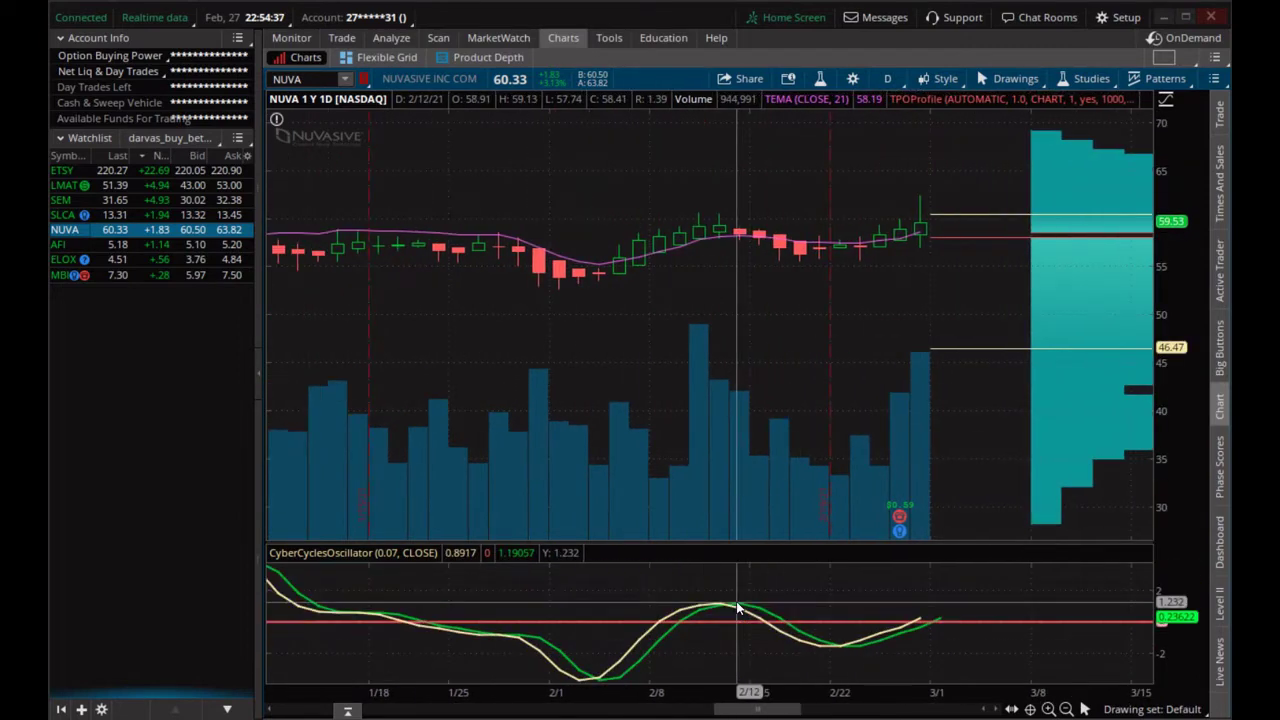
- Add AwesomeOscillator (searched as 'awes') into NUVA's CyberCyclesOscillator pane and apply it
{"action": "left_click", "coordinate": [820, 79]}
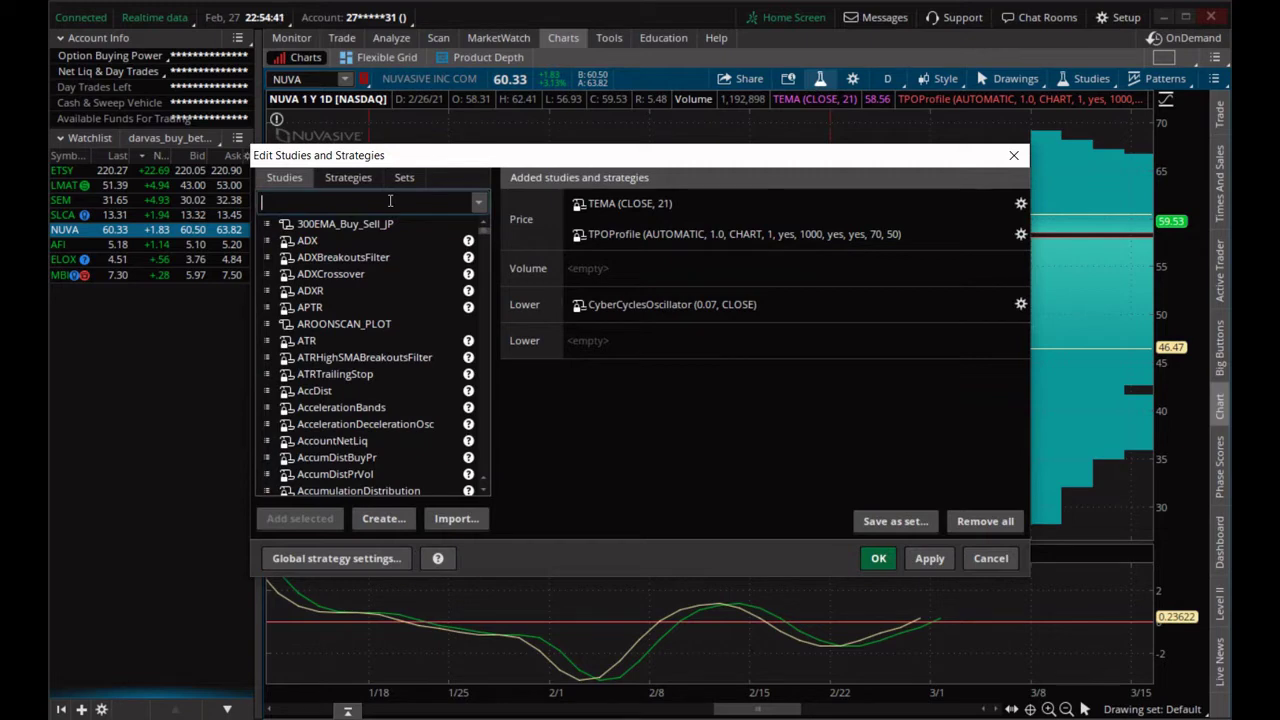
{"action": "type", "text": "awesome"}
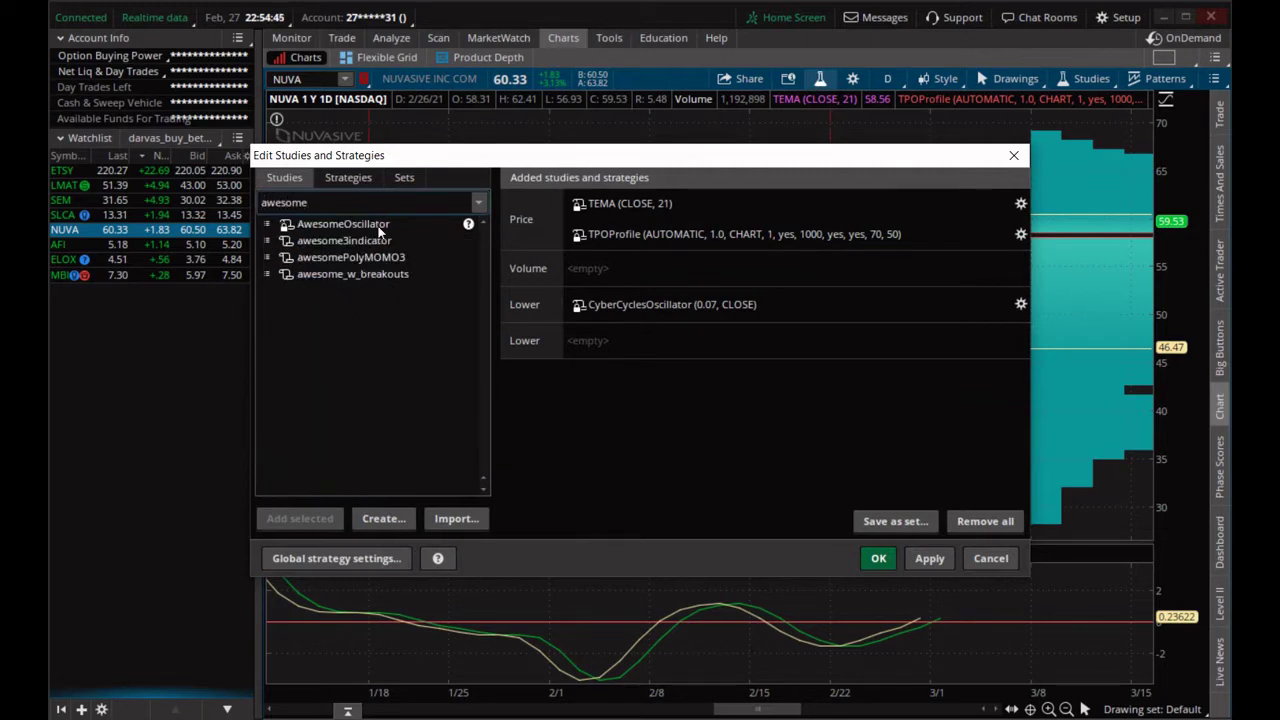
{"action": "left_click", "coordinate": [380, 226]}
{"action": "left_click", "coordinate": [310, 516]}
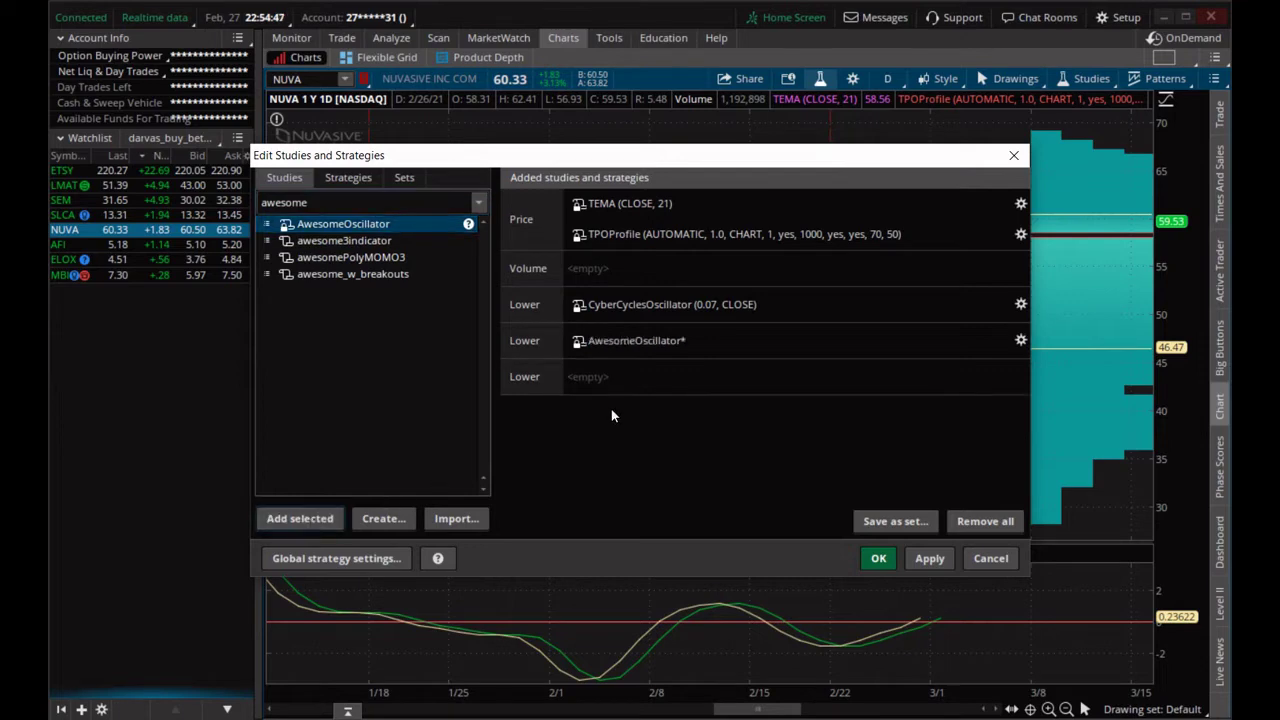
{"action": "left_click_drag", "start_coordinate": [811, 340], "coordinate": [818, 300]}
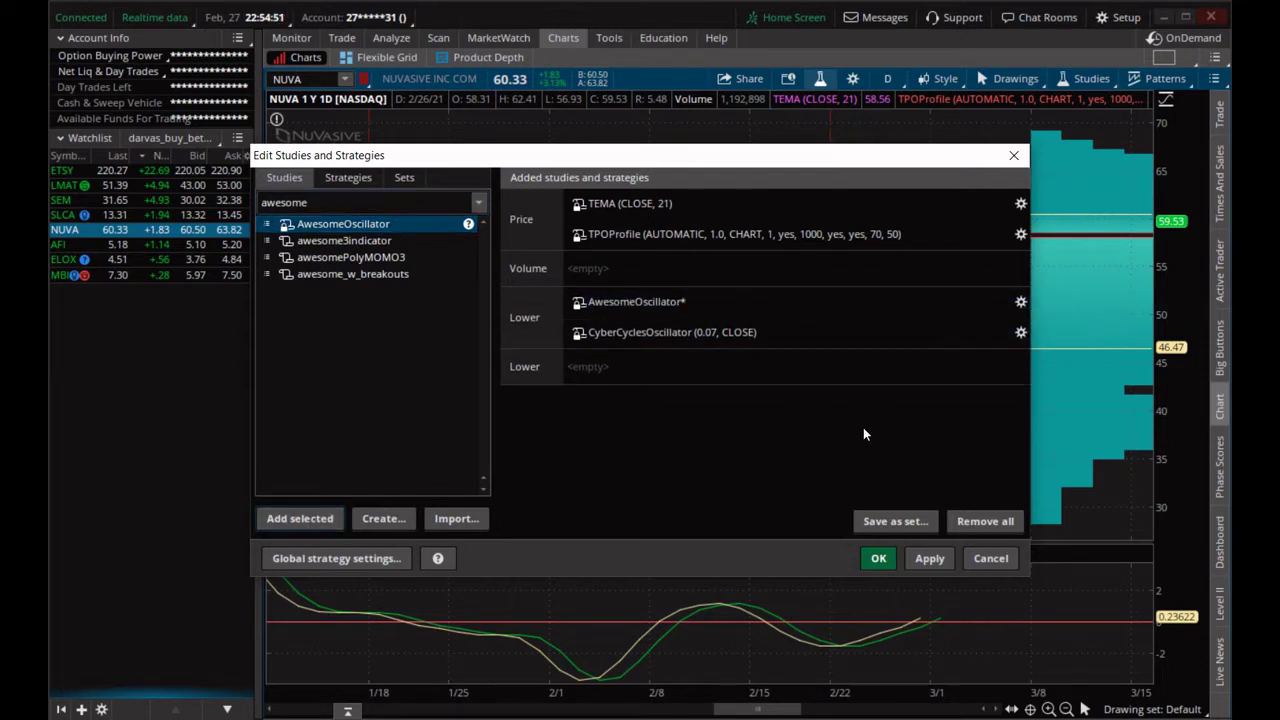
{"action": "left_click", "coordinate": [929, 557]}
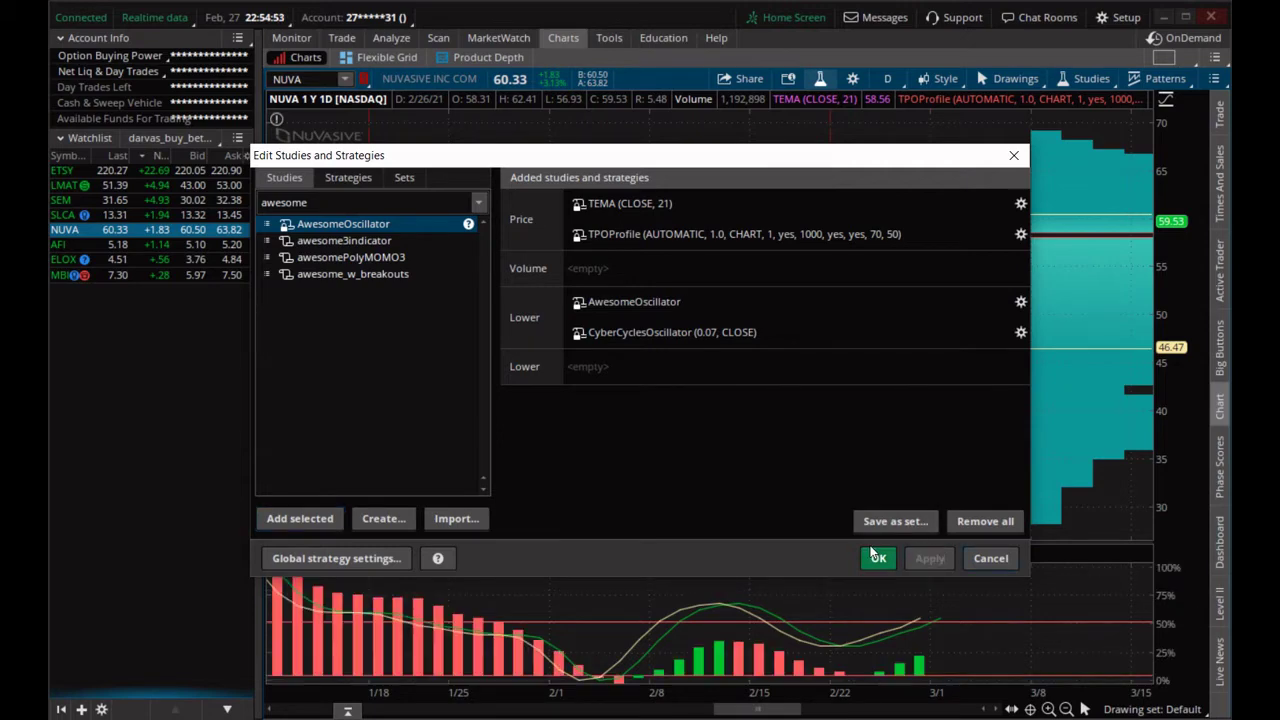
{"action": "left_click", "coordinate": [870, 555]}
- Zoom out and scroll NUVA's daily chart back to span March through early November 2020
{"action": "scroll", "coordinate": [860, 544], "scroll_direction": "up", "scroll_amount": 5}
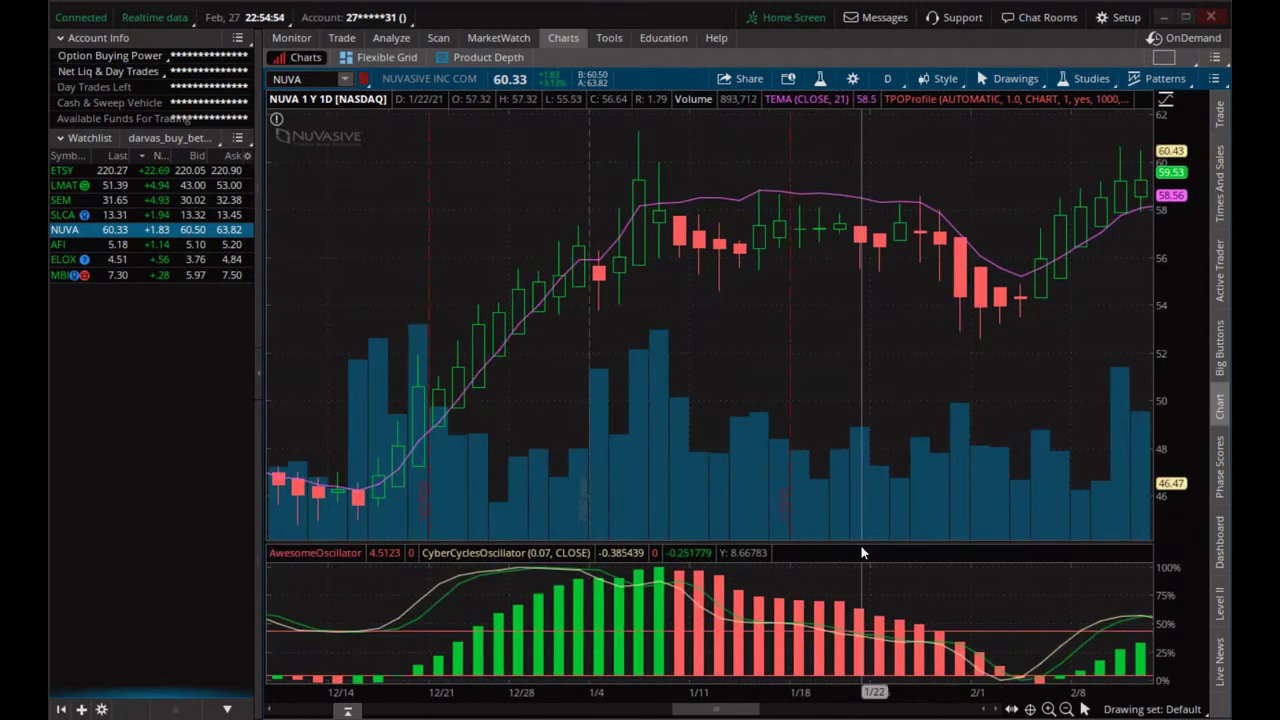
{"action": "left_click", "coordinate": [1066, 709]}
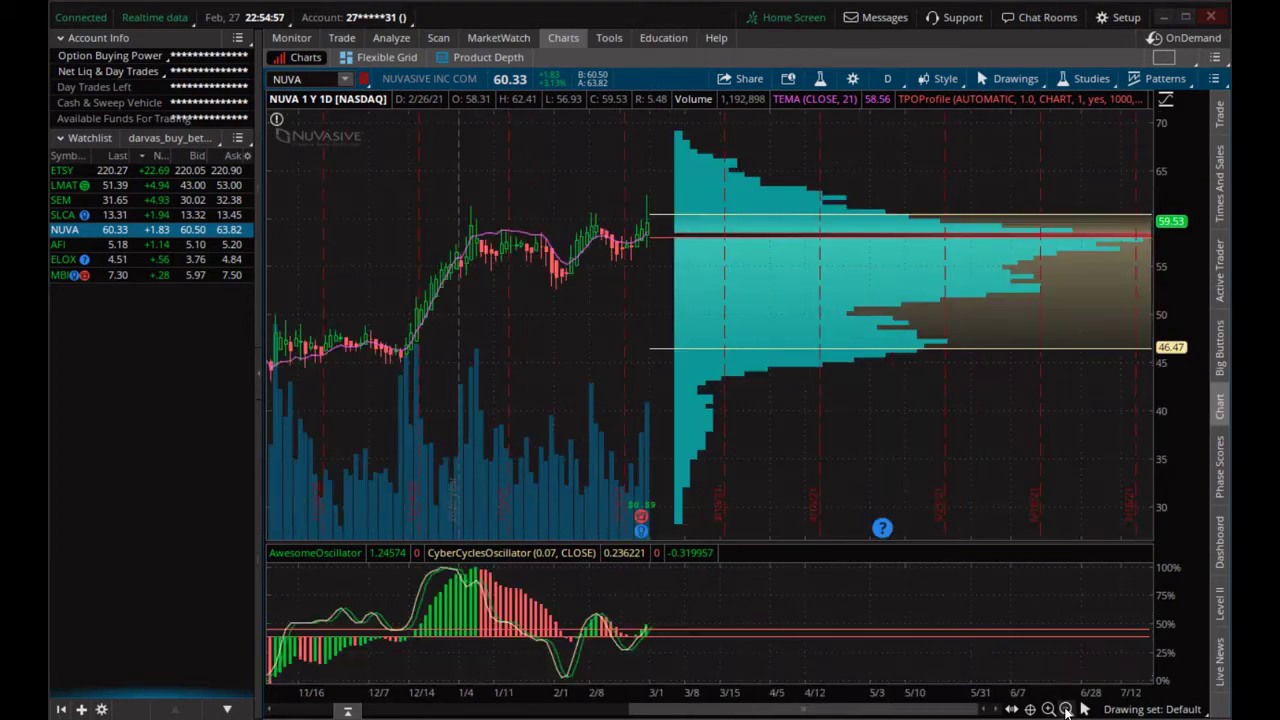
{"action": "scroll", "coordinate": [1041, 659], "scroll_direction": "up", "scroll_amount": 8}
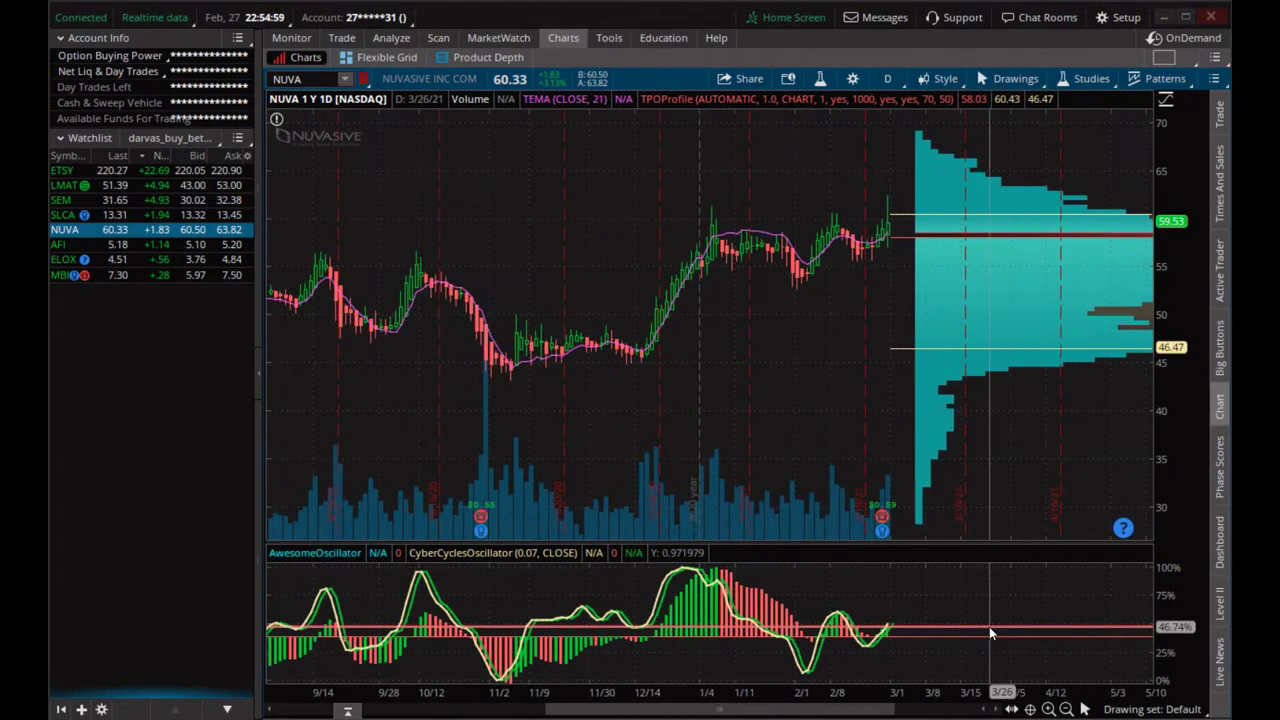
{"action": "scroll", "coordinate": [983, 623], "scroll_direction": "up", "scroll_amount": 6}
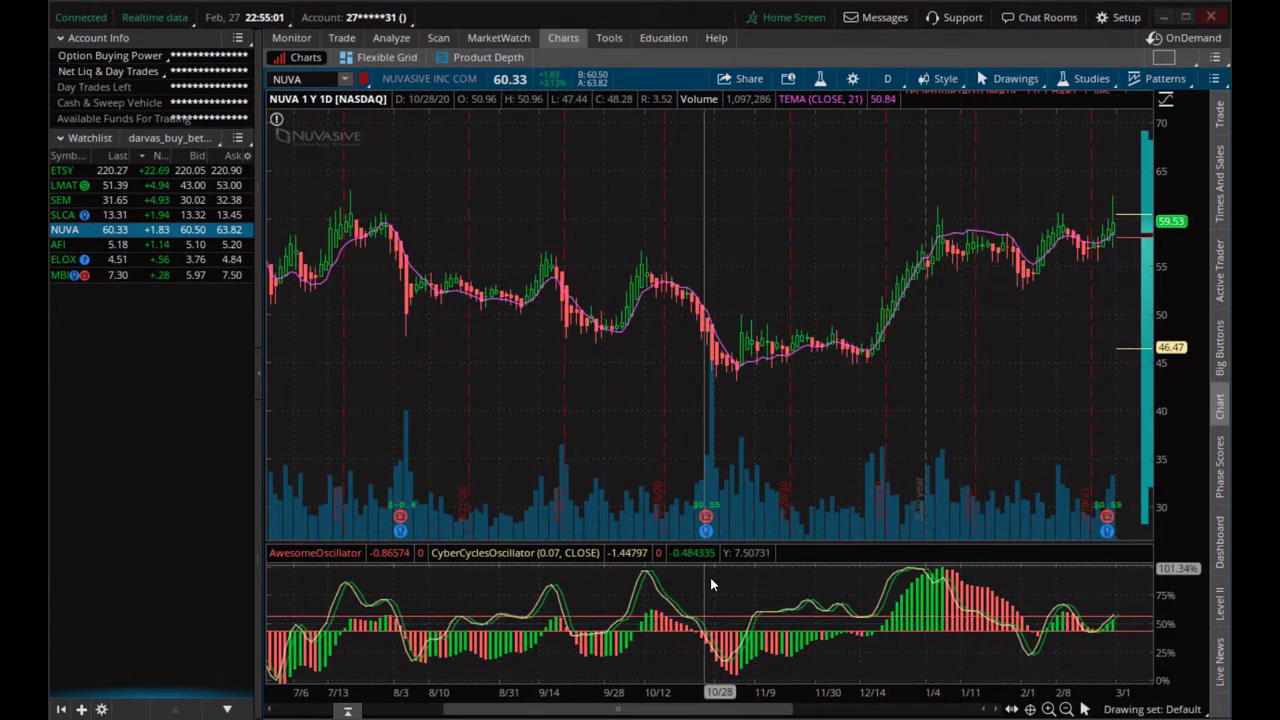
{"action": "scroll", "coordinate": [748, 601], "scroll_direction": "up", "scroll_amount": 1}
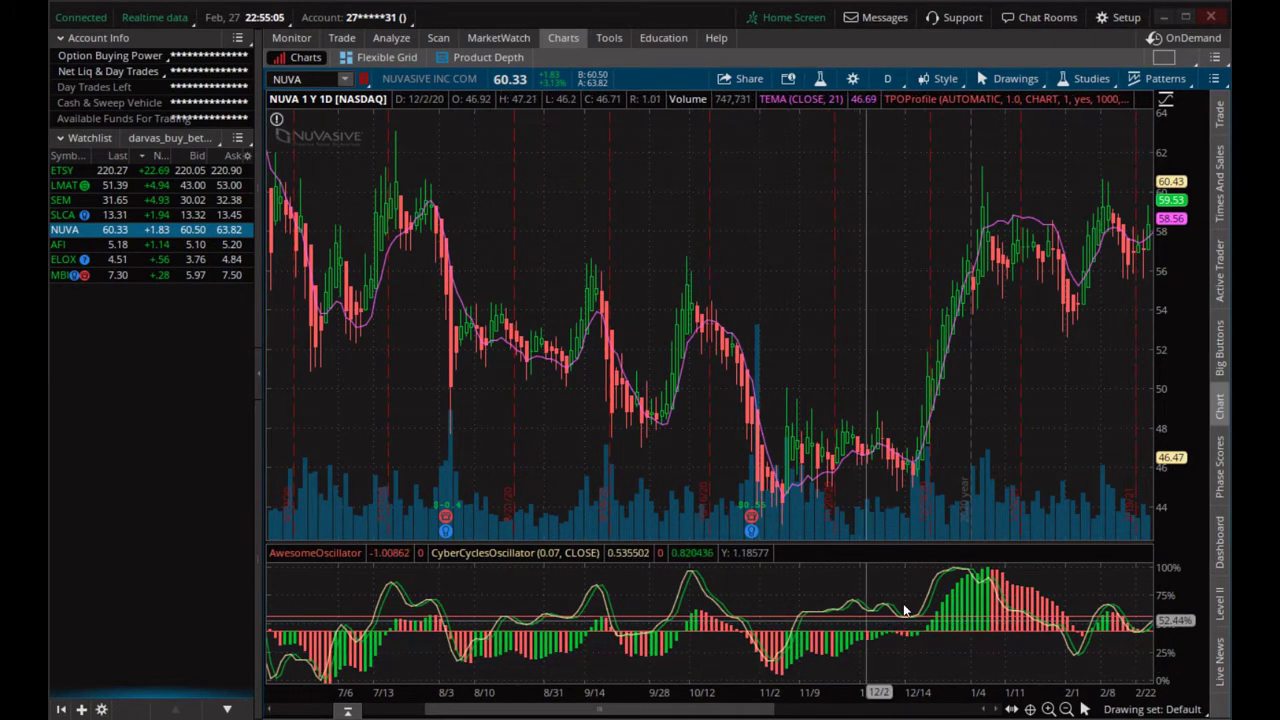
{"action": "scroll", "coordinate": [838, 590], "scroll_direction": "up", "scroll_amount": 5}
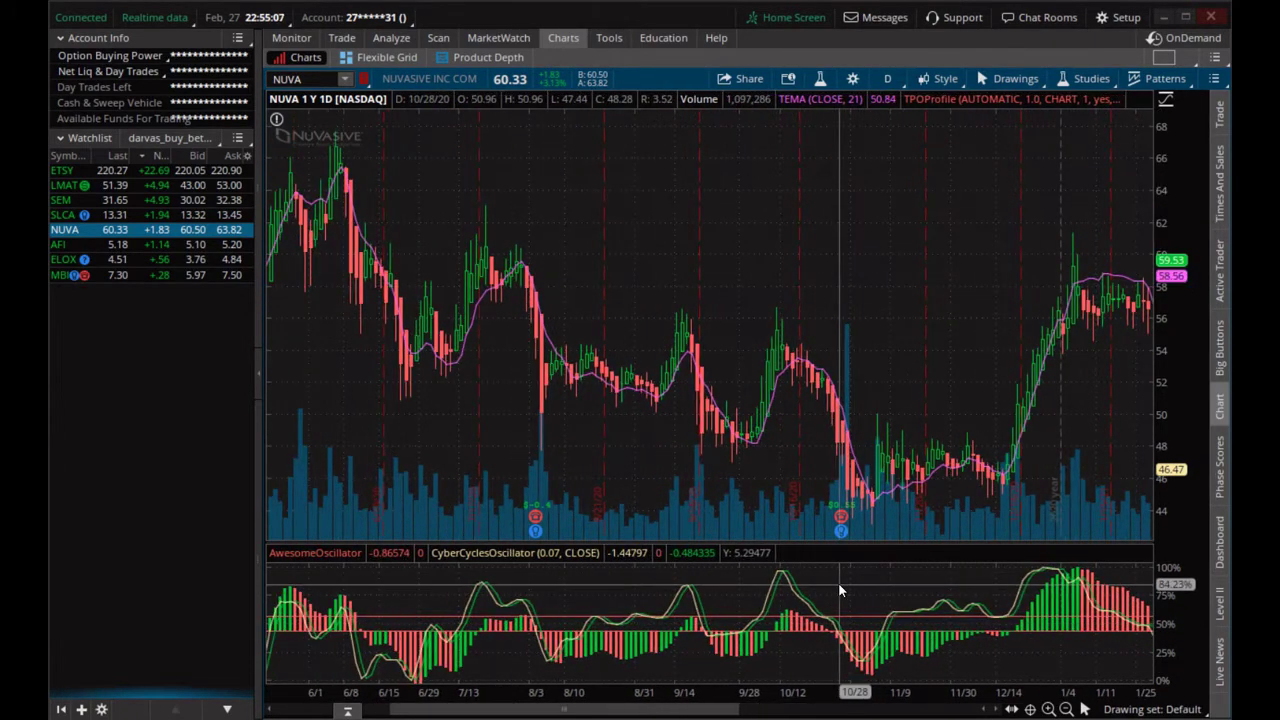
{"action": "scroll", "coordinate": [838, 590], "scroll_direction": "up", "scroll_amount": 5}
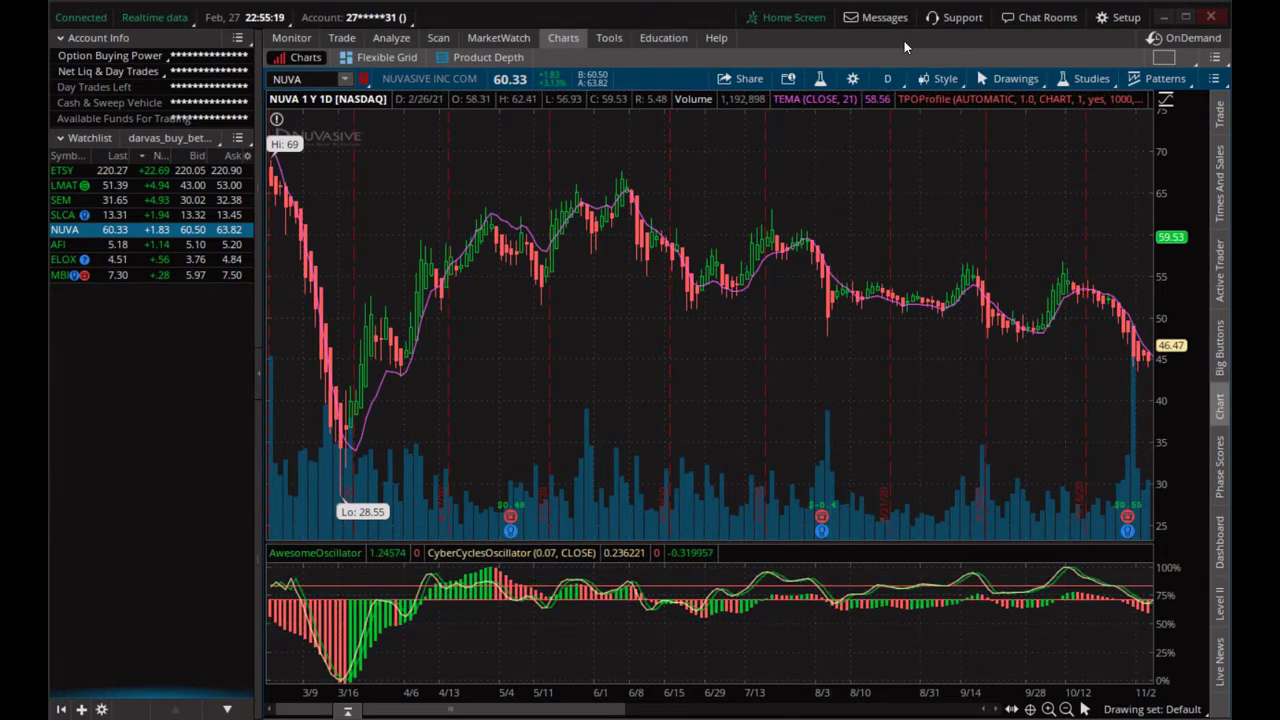
- Set the chart to 180 D : 4h and load AFI from the watchlist
{"action": "left_click", "coordinate": [886, 80]}
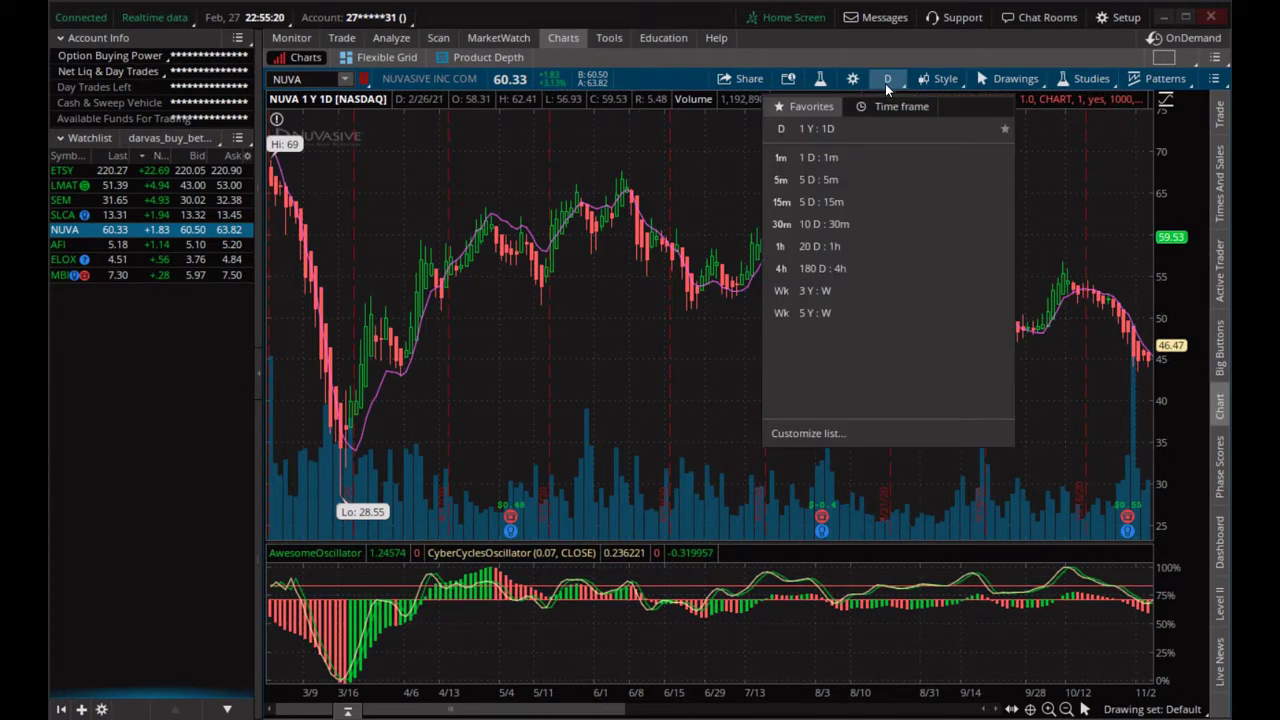
{"action": "left_click", "coordinate": [851, 269]}
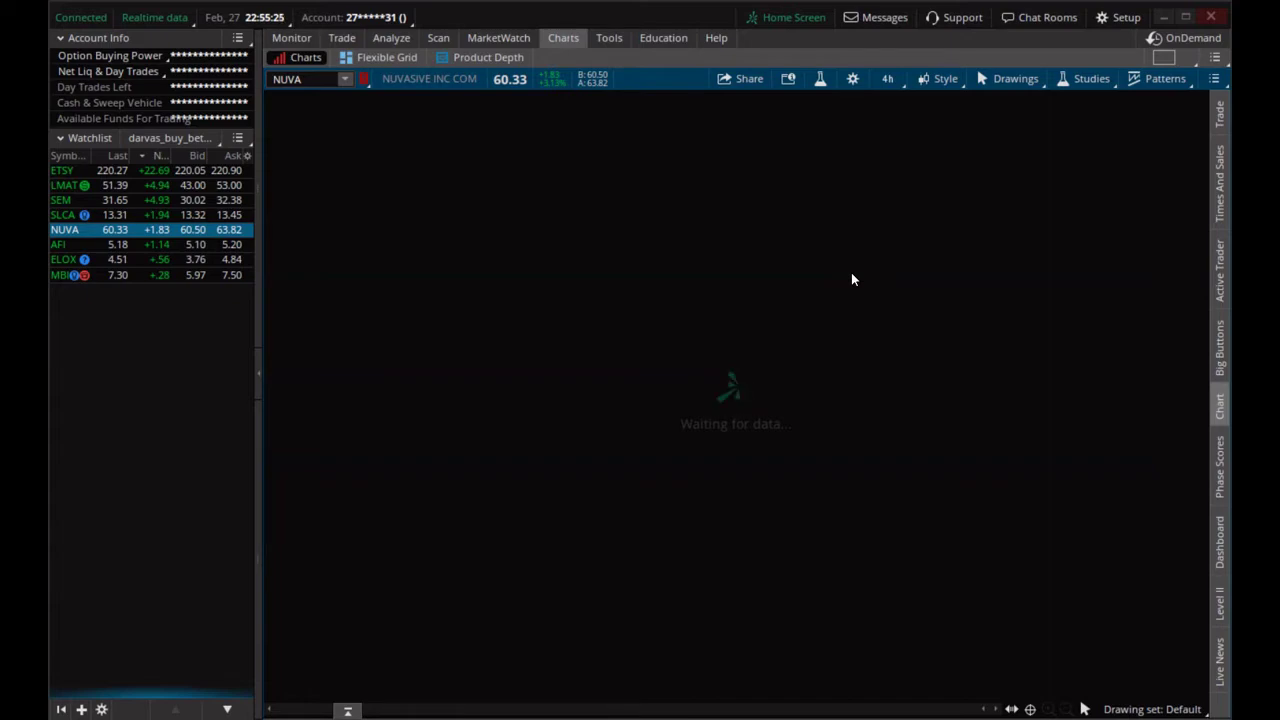
{"action": "left_click", "coordinate": [70, 244]}
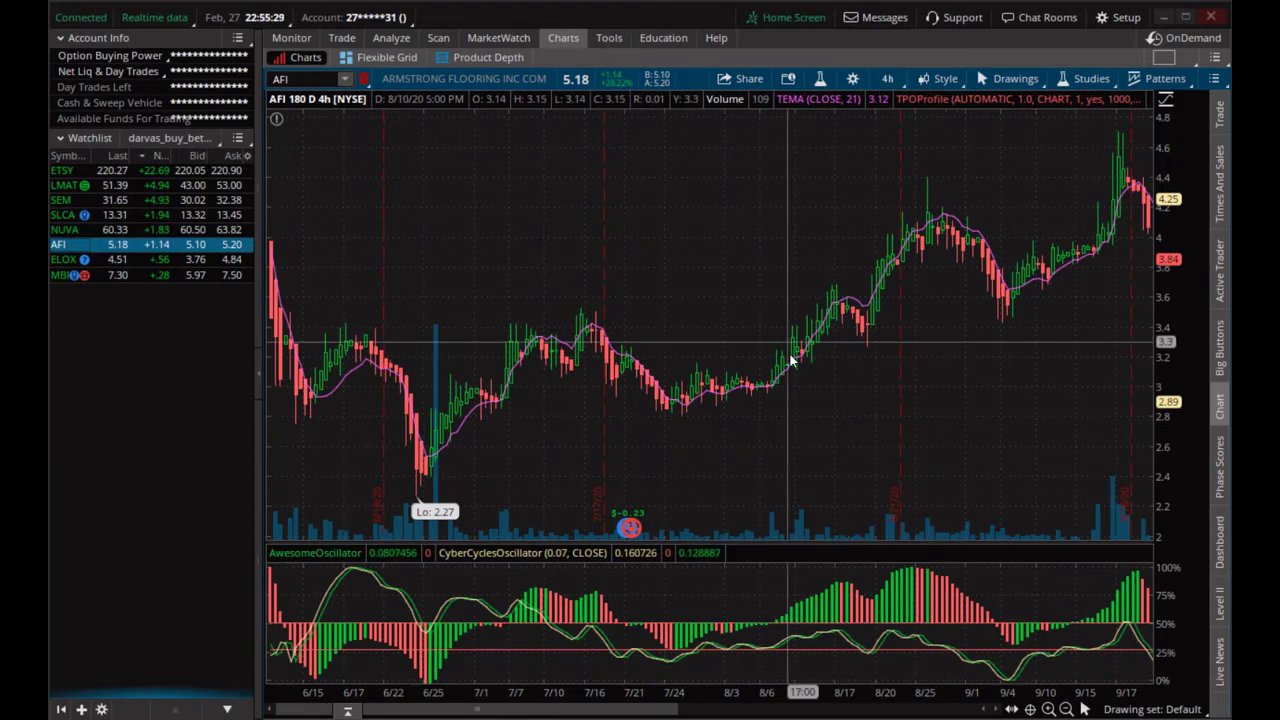
- Scroll through AFI's 4-hour bars from early December 2020 to February 2021's spike
{"action": "scroll", "coordinate": [778, 430], "scroll_direction": "down", "scroll_amount": 5}
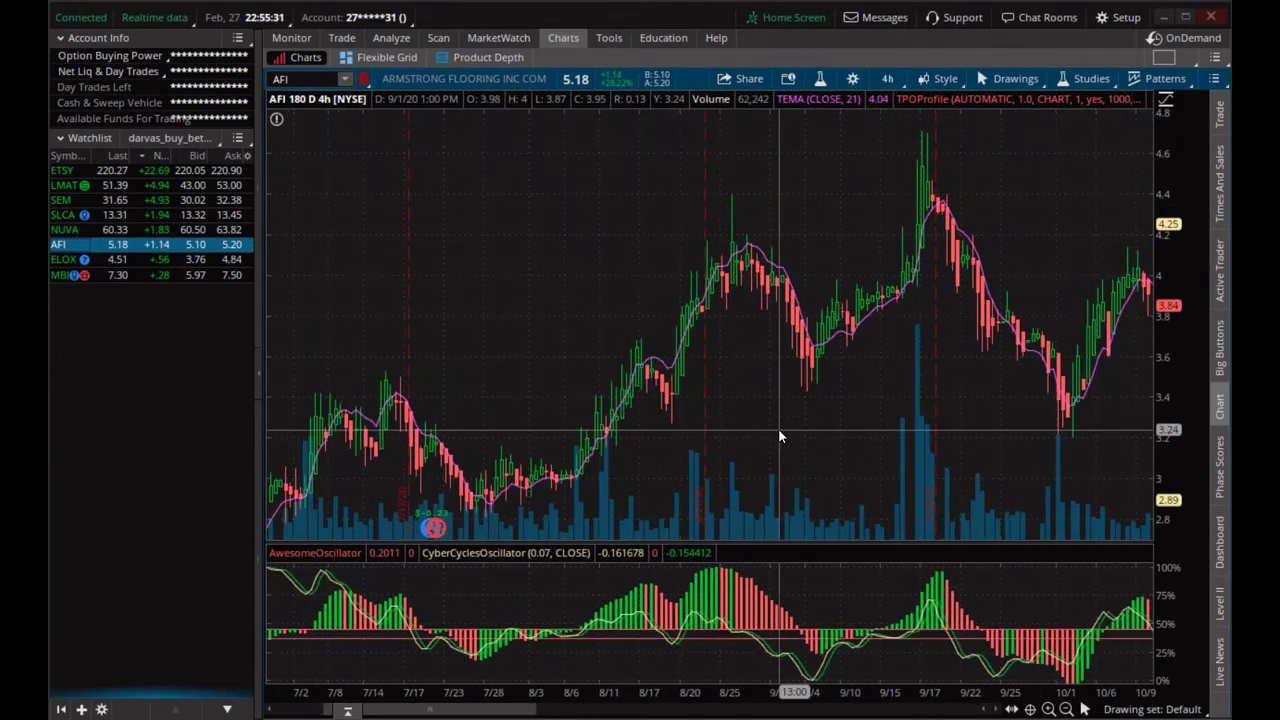
{"action": "scroll", "coordinate": [780, 426], "scroll_direction": "down", "scroll_amount": 4}
{"action": "scroll", "coordinate": [783, 423], "scroll_direction": "down", "scroll_amount": 1}
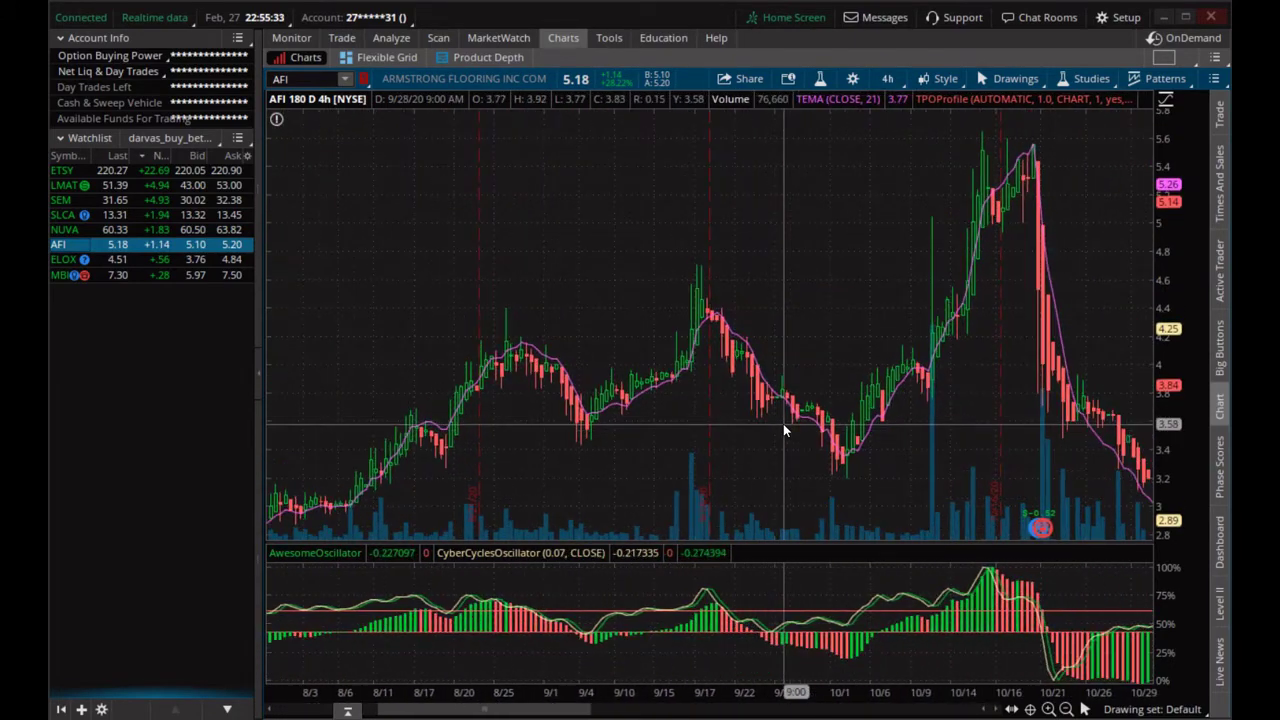
{"action": "scroll", "coordinate": [783, 423], "scroll_direction": "down", "scroll_amount": 4}
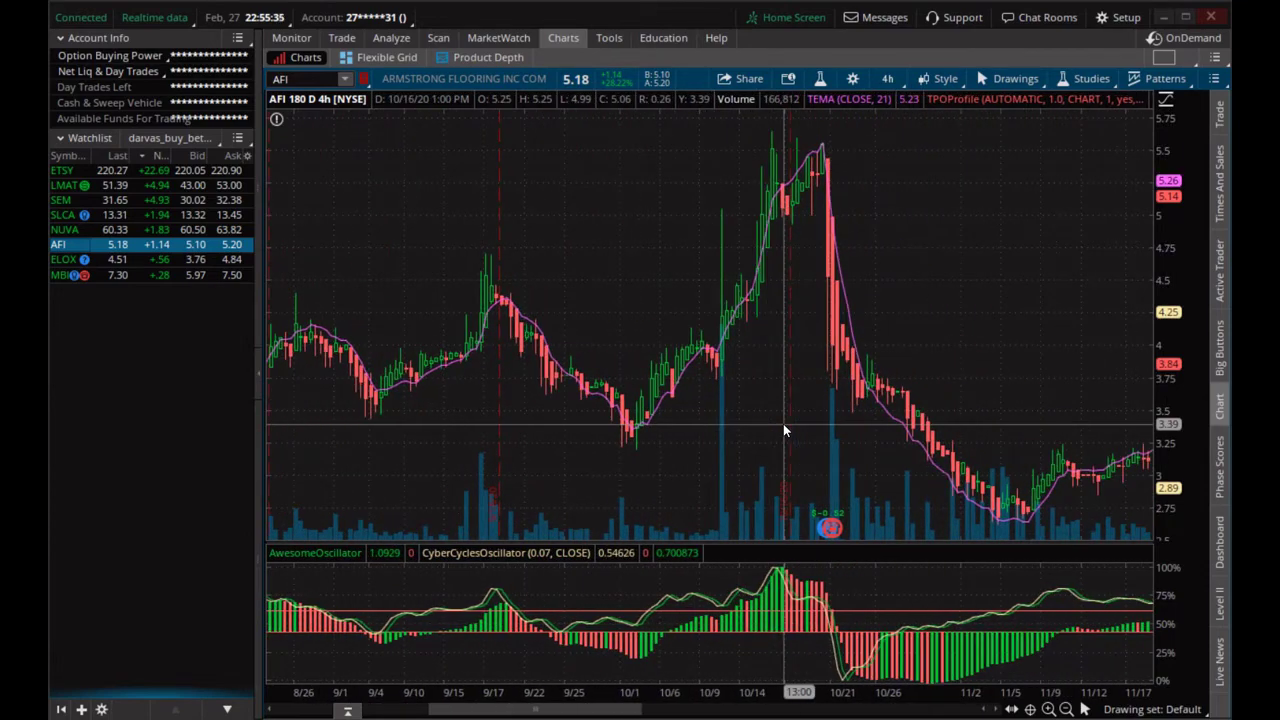
{"action": "scroll", "coordinate": [784, 430], "scroll_direction": "down", "scroll_amount": 4}
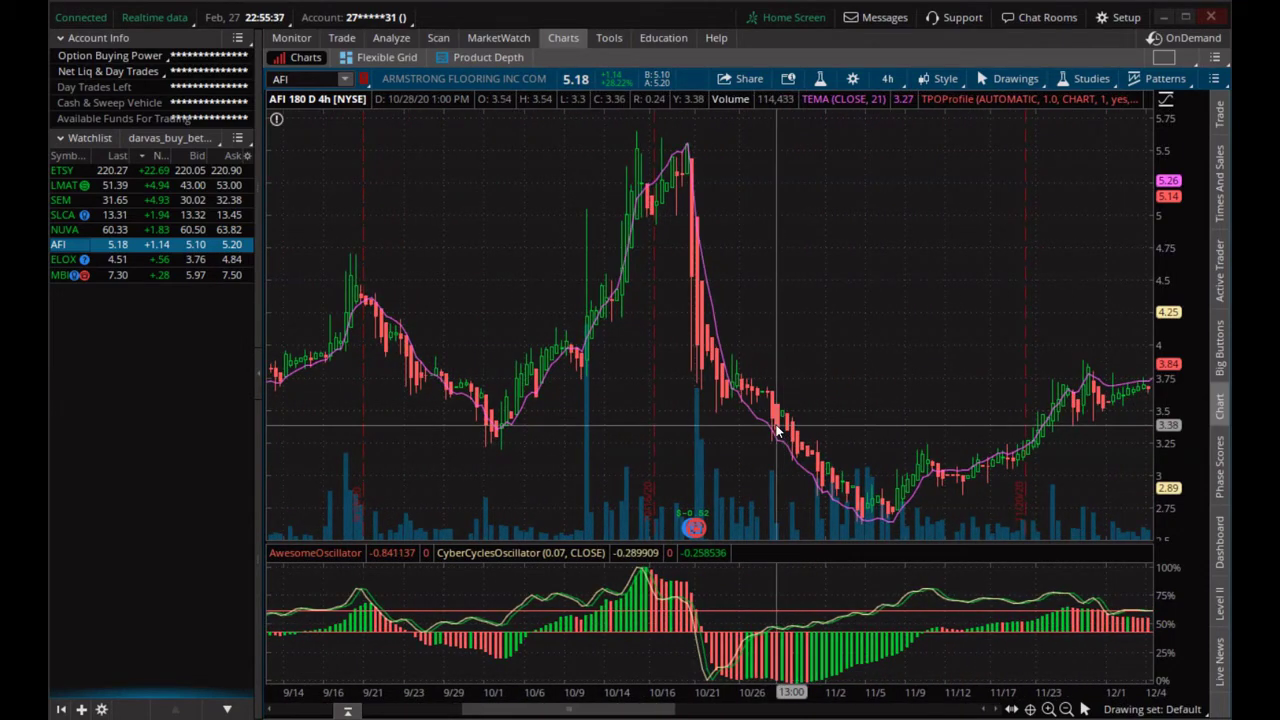
{"action": "scroll", "coordinate": [777, 430], "scroll_direction": "down", "scroll_amount": 1}
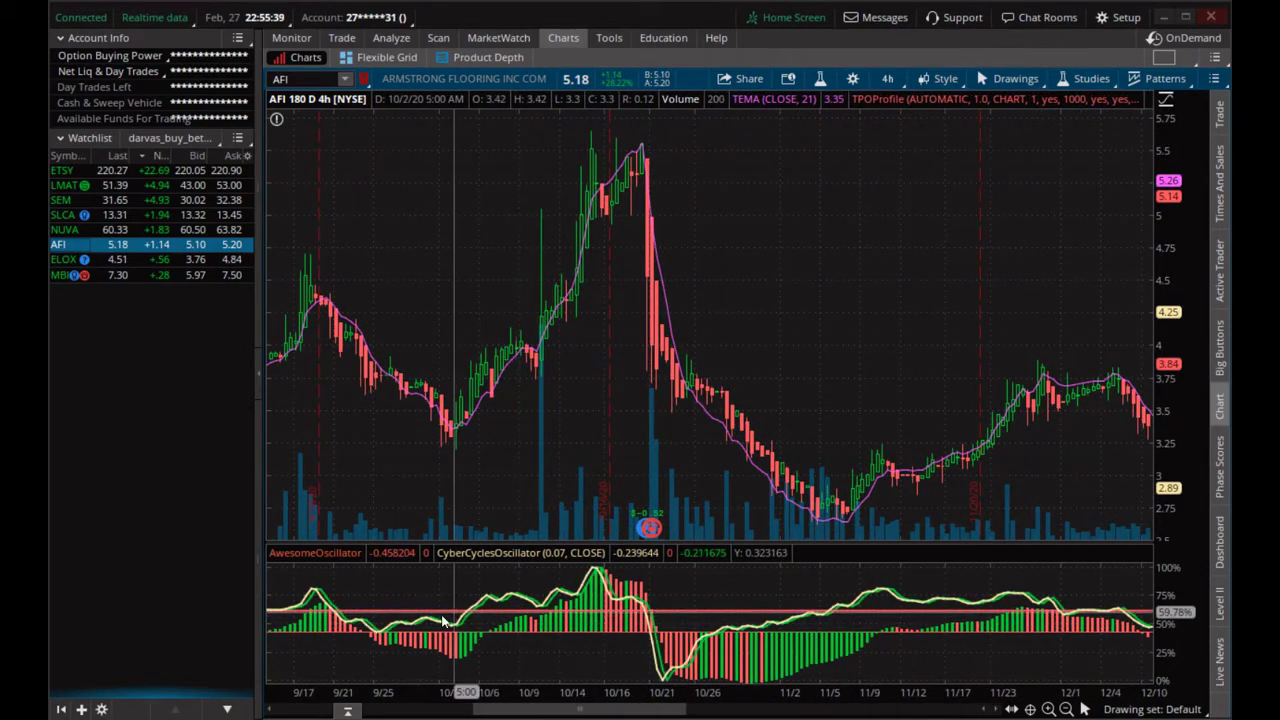
{"action": "scroll", "coordinate": [655, 605], "scroll_direction": "down", "scroll_amount": 3}
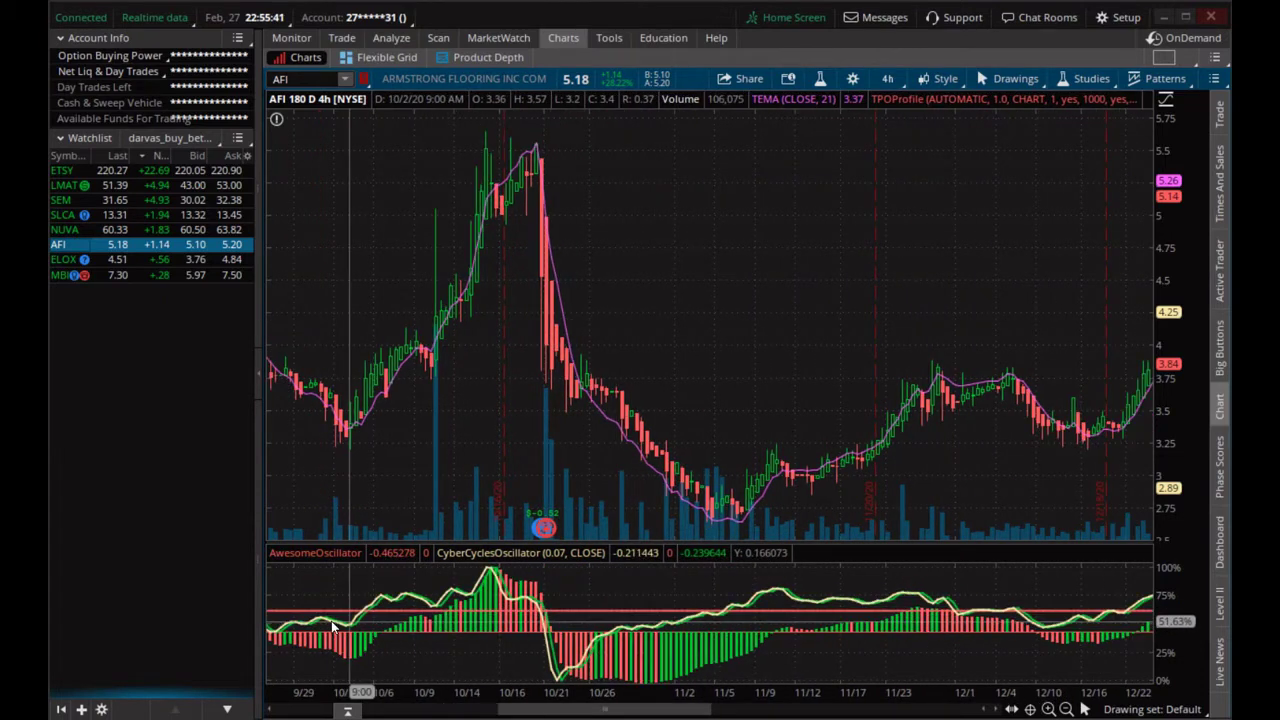
{"action": "scroll", "coordinate": [629, 612], "scroll_direction": "down", "scroll_amount": 1}
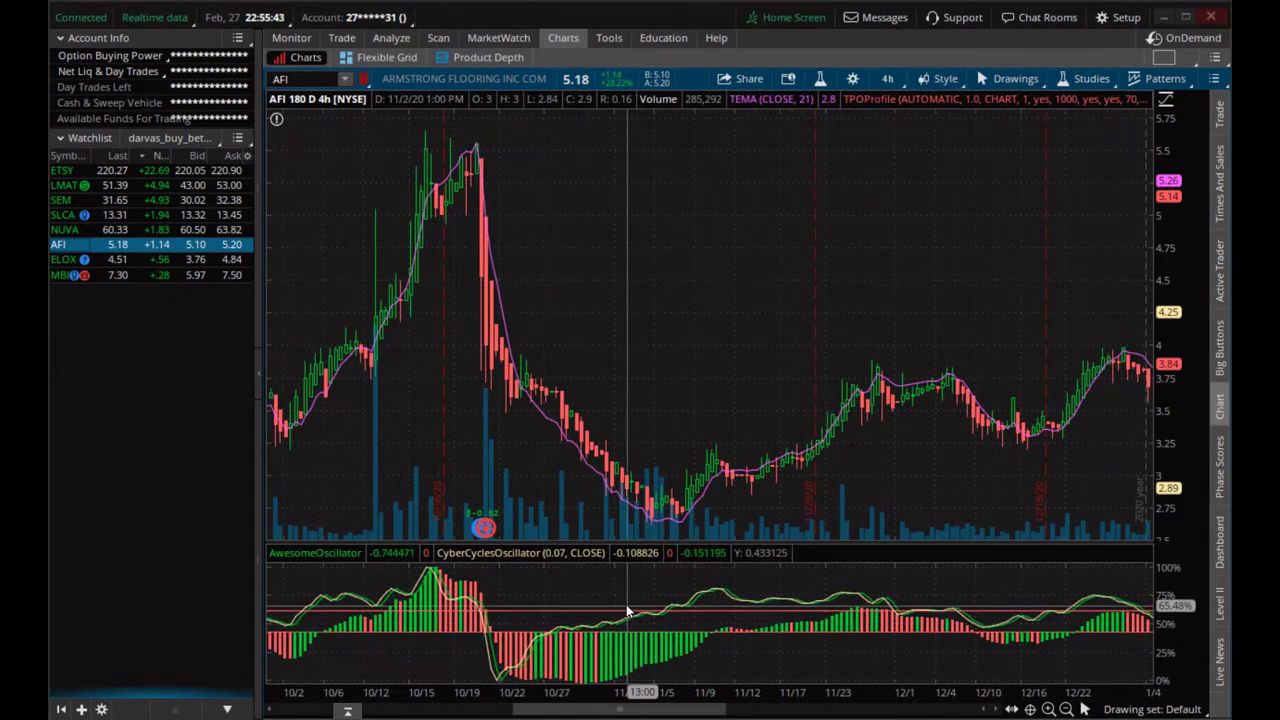
{"action": "scroll", "coordinate": [656, 632], "scroll_direction": "down", "scroll_amount": 2}
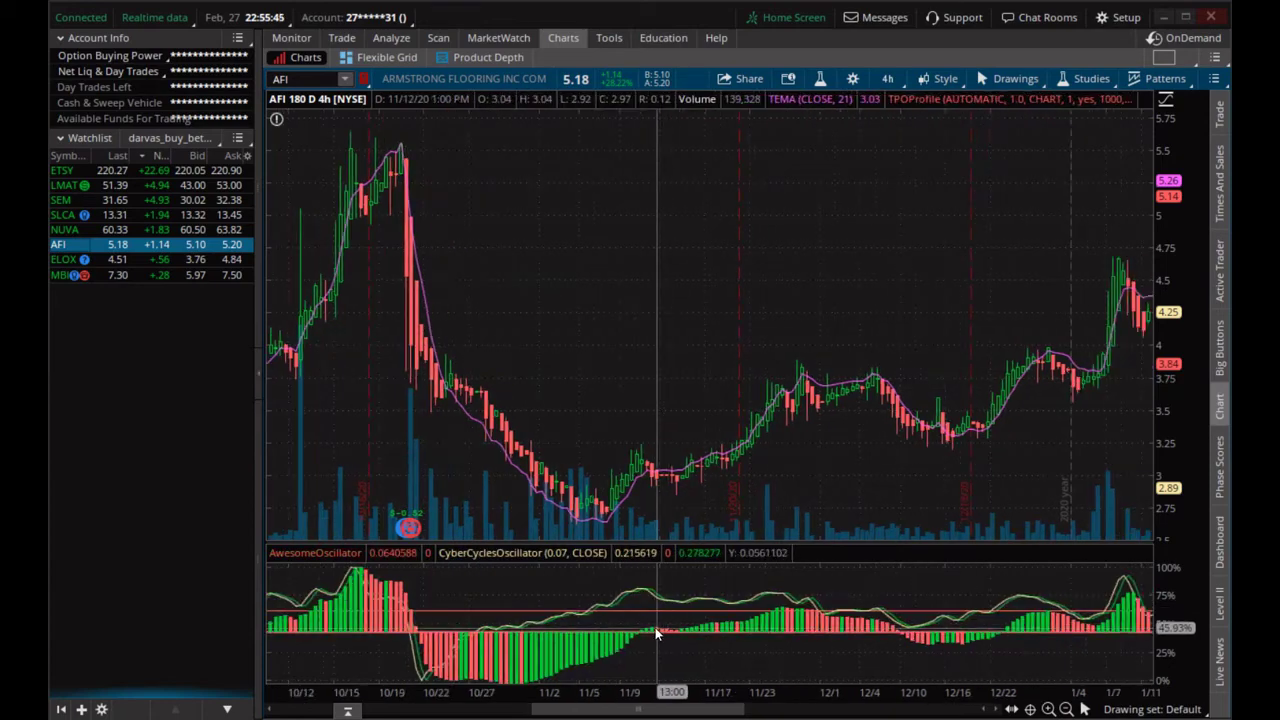
{"action": "scroll", "coordinate": [645, 627], "scroll_direction": "down", "scroll_amount": 3}
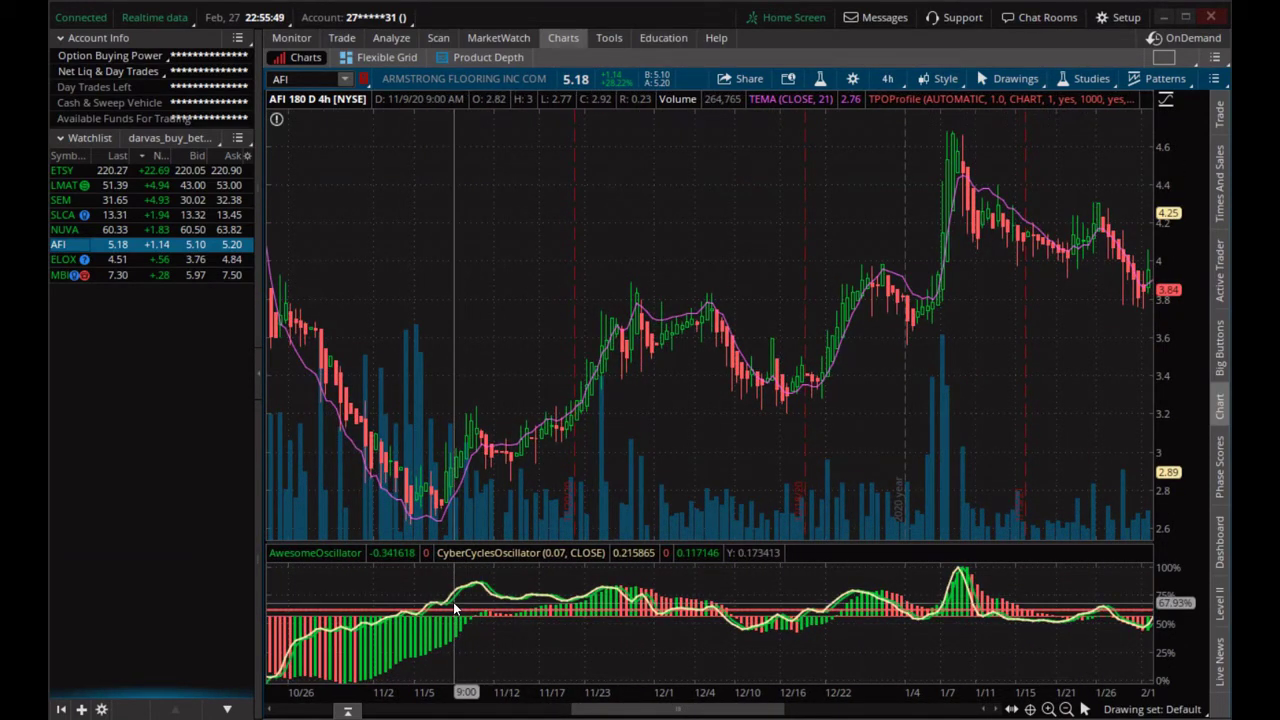
{"action": "scroll", "coordinate": [749, 559], "scroll_direction": "down", "scroll_amount": 2}
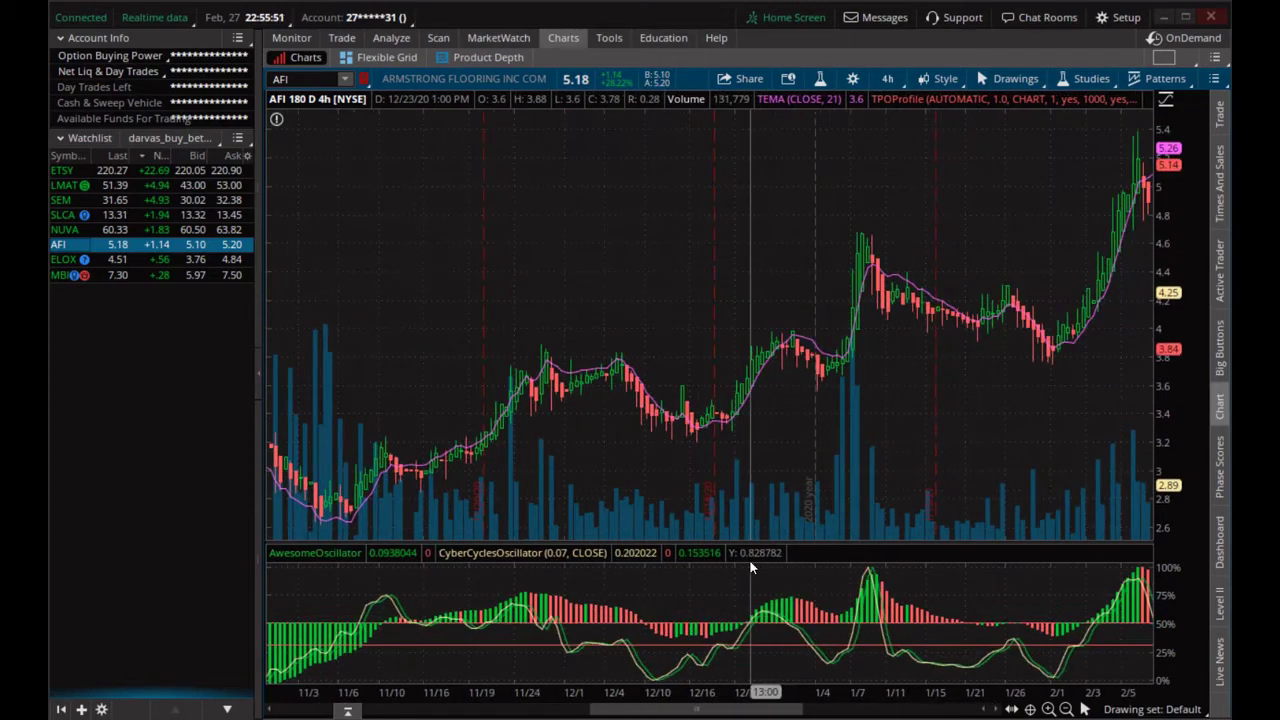
{"action": "scroll", "coordinate": [750, 566], "scroll_direction": "down", "scroll_amount": 6}
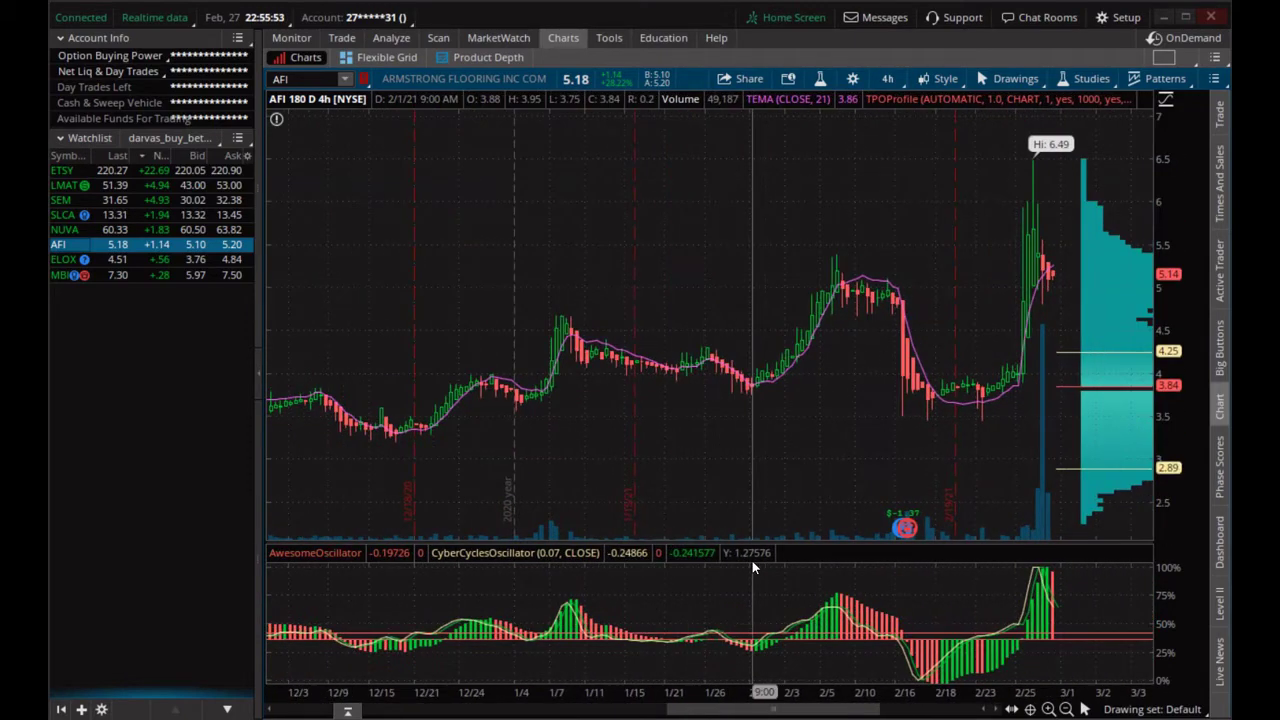
{"action": "scroll", "coordinate": [753, 567], "scroll_direction": "down", "scroll_amount": 5}
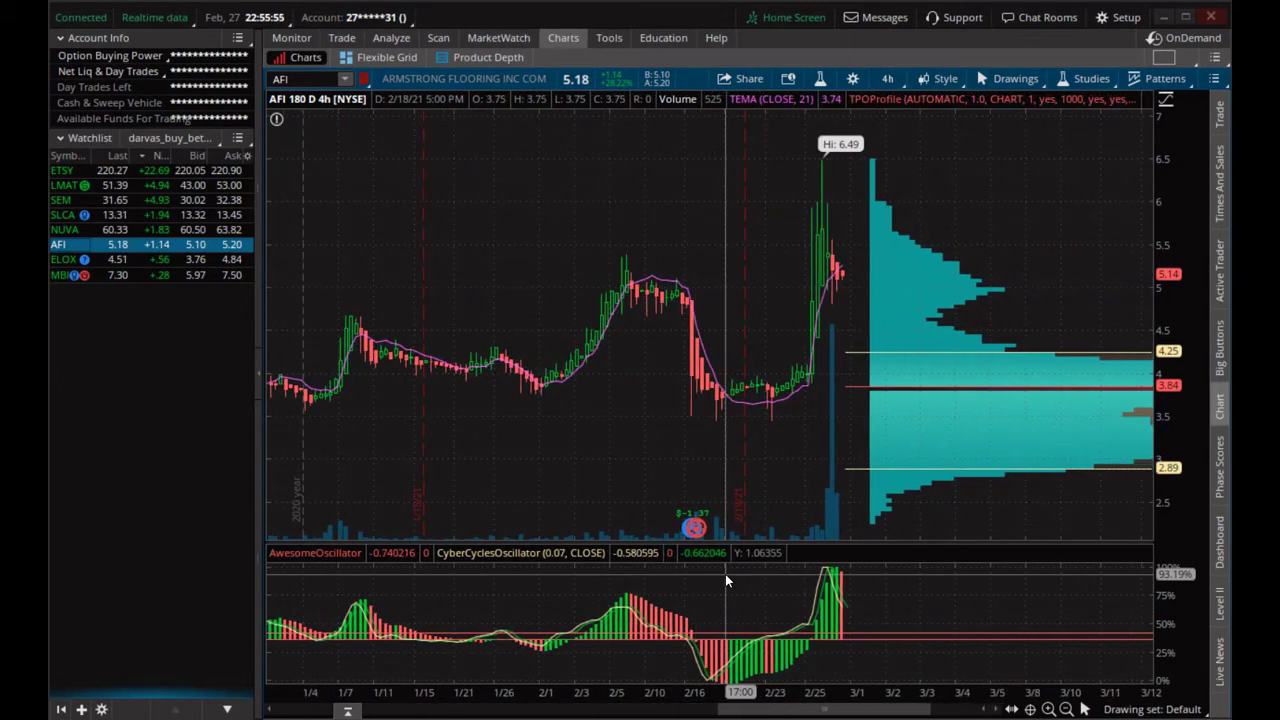
{"action": "scroll", "coordinate": [725, 574], "scroll_direction": "down", "scroll_amount": 3}
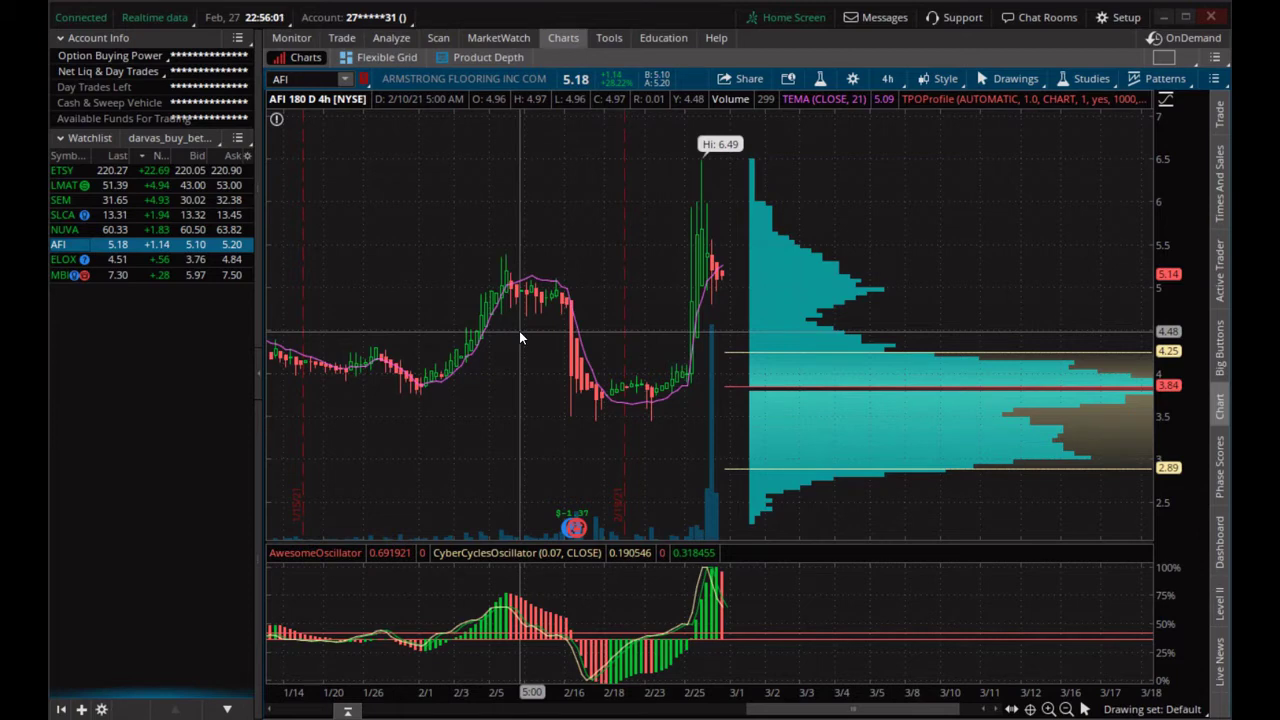
{"action": "scroll", "coordinate": [519, 336], "scroll_direction": "up", "scroll_amount": 6}
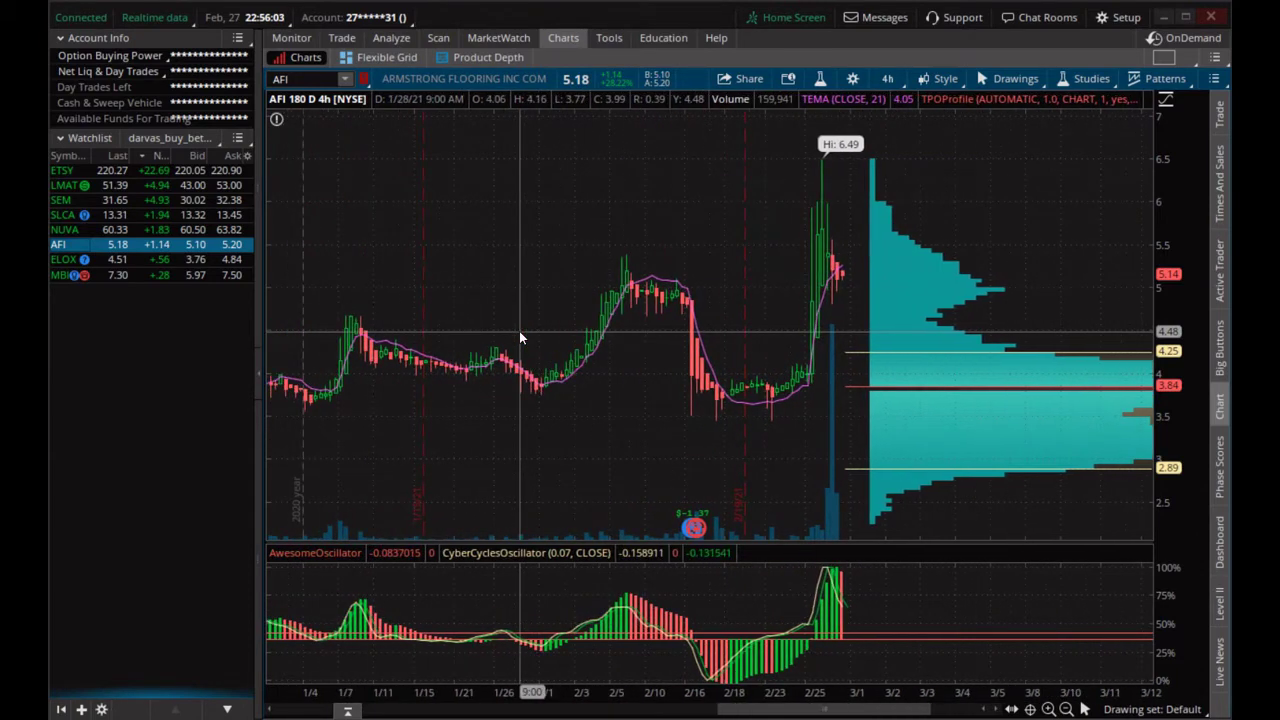
{"action": "scroll", "coordinate": [519, 336], "scroll_direction": "up", "scroll_amount": 5}
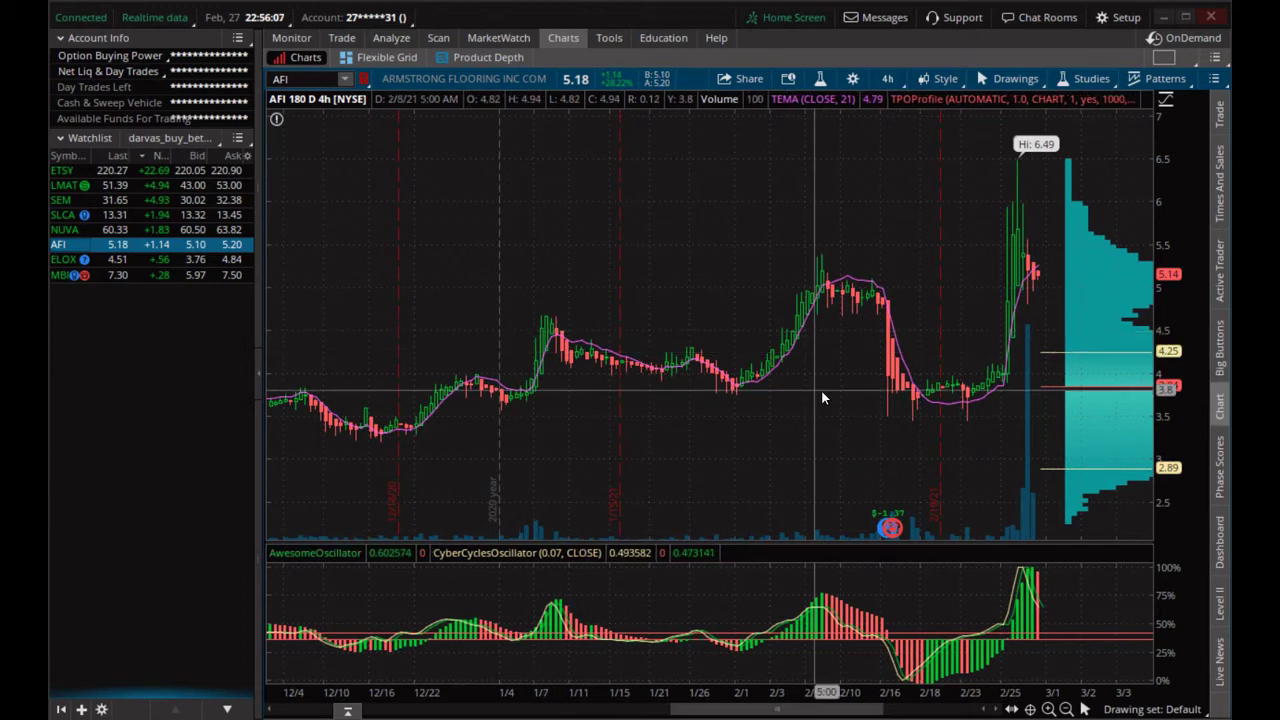
- Switch AFI's chart to the 5 D : 15m timeframe
{"action": "left_click", "coordinate": [885, 82]}
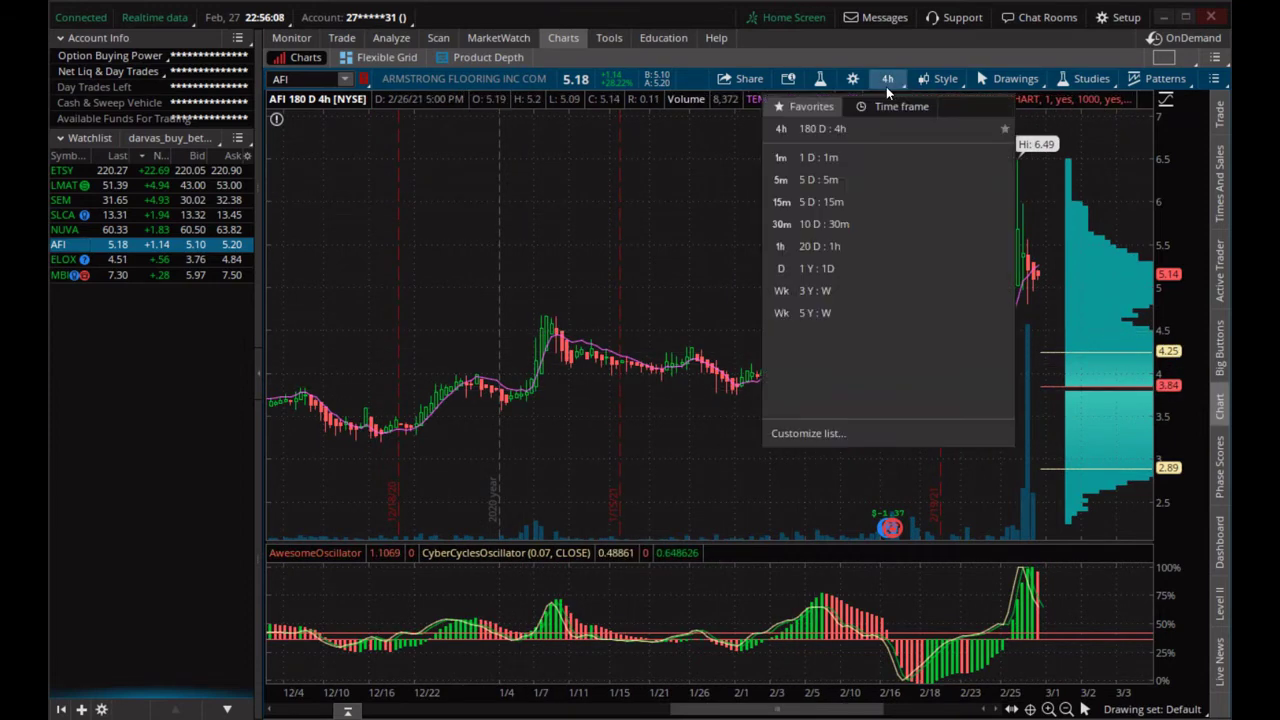
{"action": "left_click", "coordinate": [862, 200]}
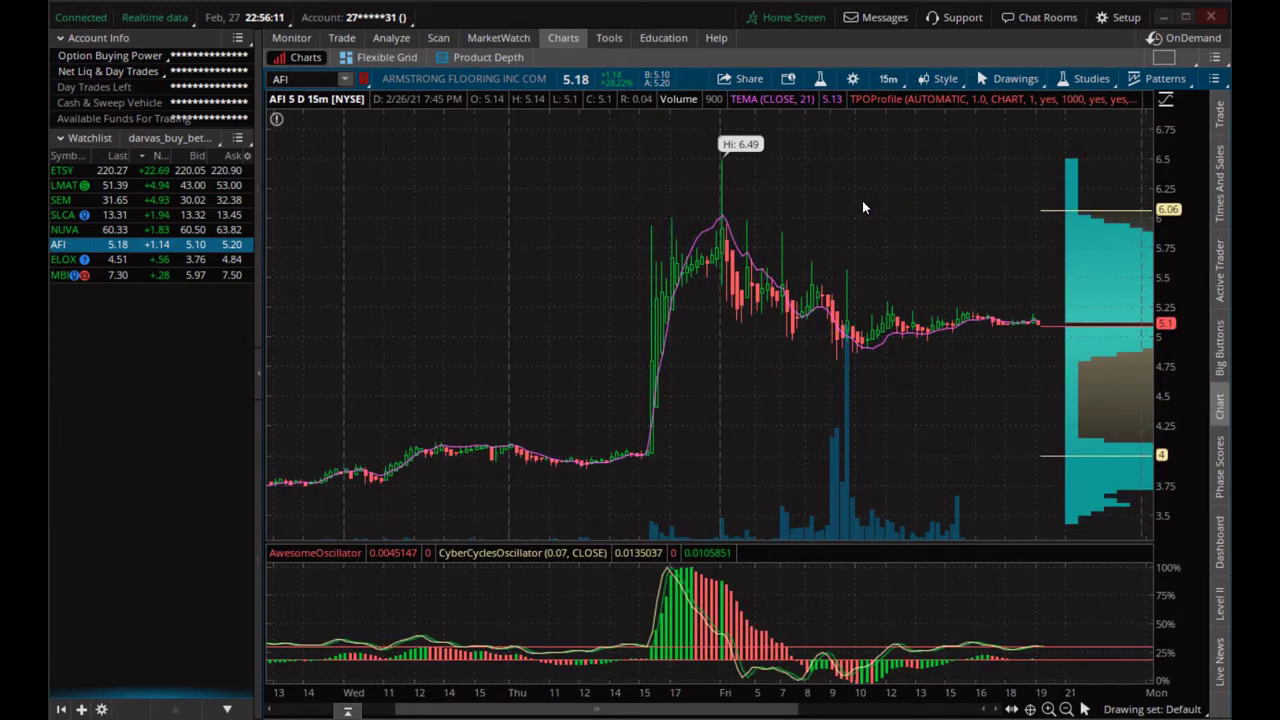
{"action": "scroll", "coordinate": [840, 274], "scroll_direction": "down", "scroll_amount": 3}
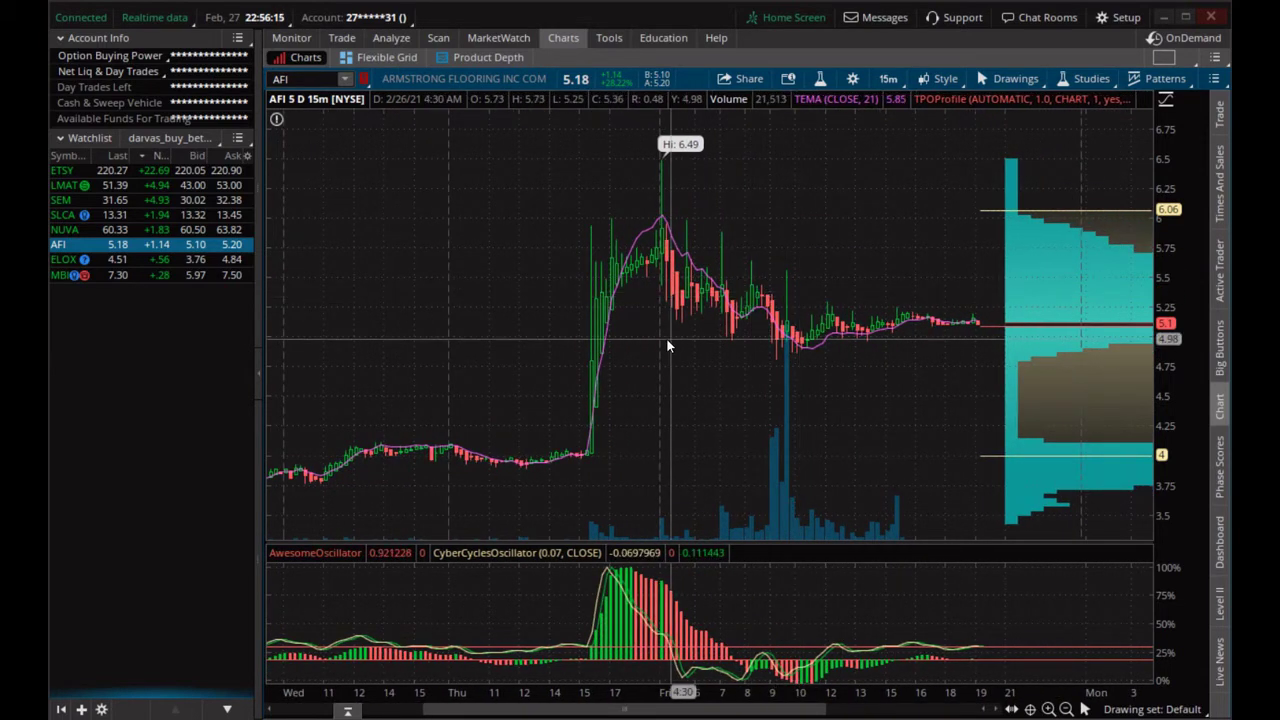
- Zoom into recent bars and scroll back to February 23's plunge to 3.45
{"action": "left_click_drag", "start_coordinate": [666, 339], "coordinate": [1038, 304]}
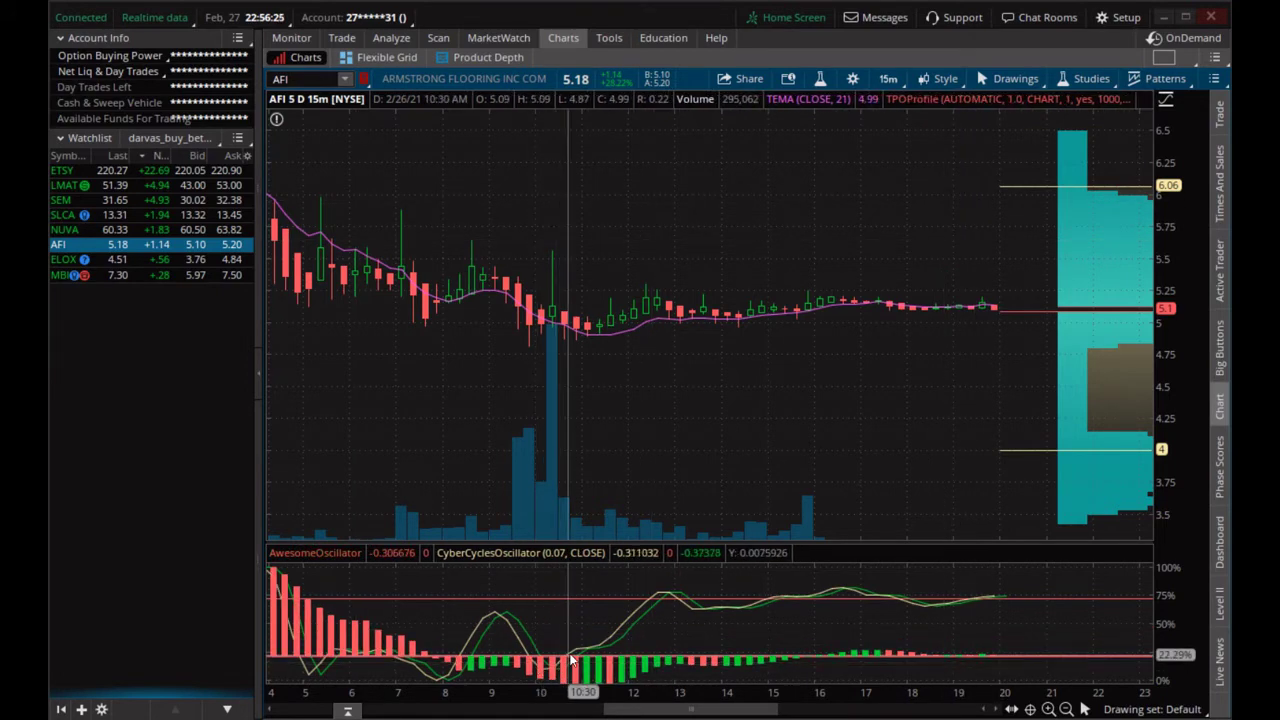
{"action": "scroll", "coordinate": [653, 588], "scroll_direction": "up", "scroll_amount": 5}
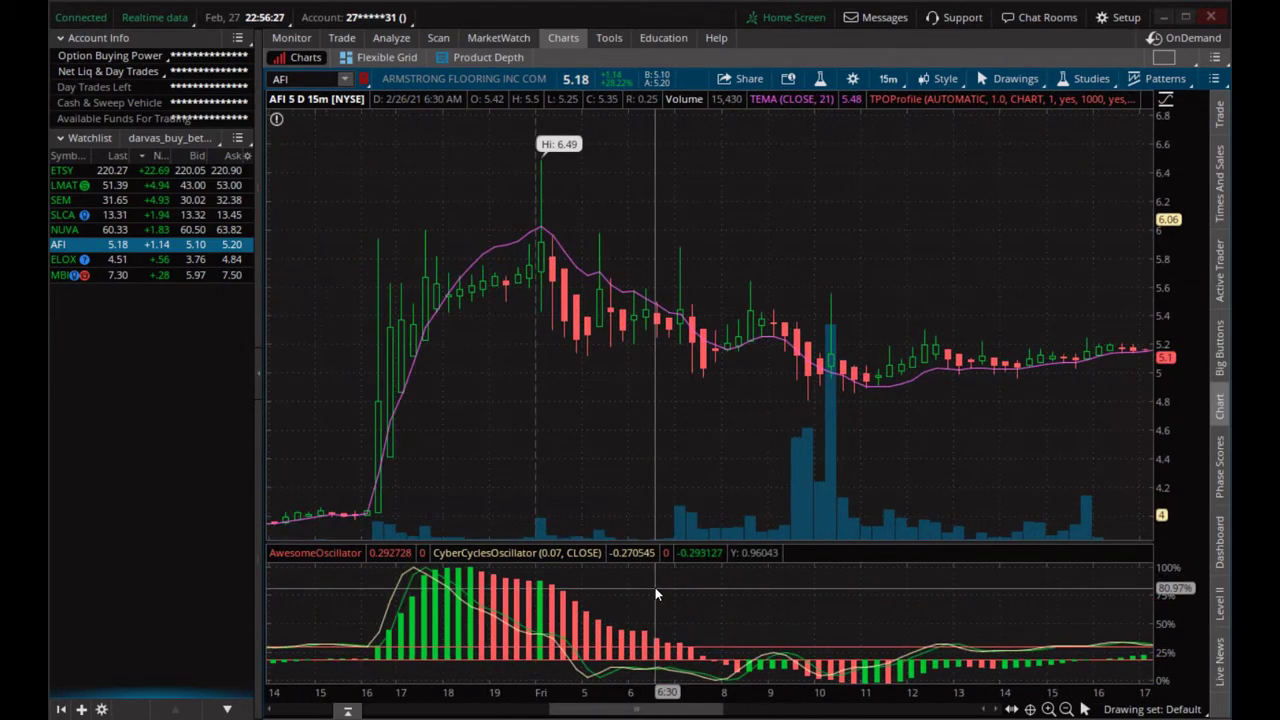
{"action": "scroll", "coordinate": [655, 593], "scroll_direction": "up", "scroll_amount": 4}
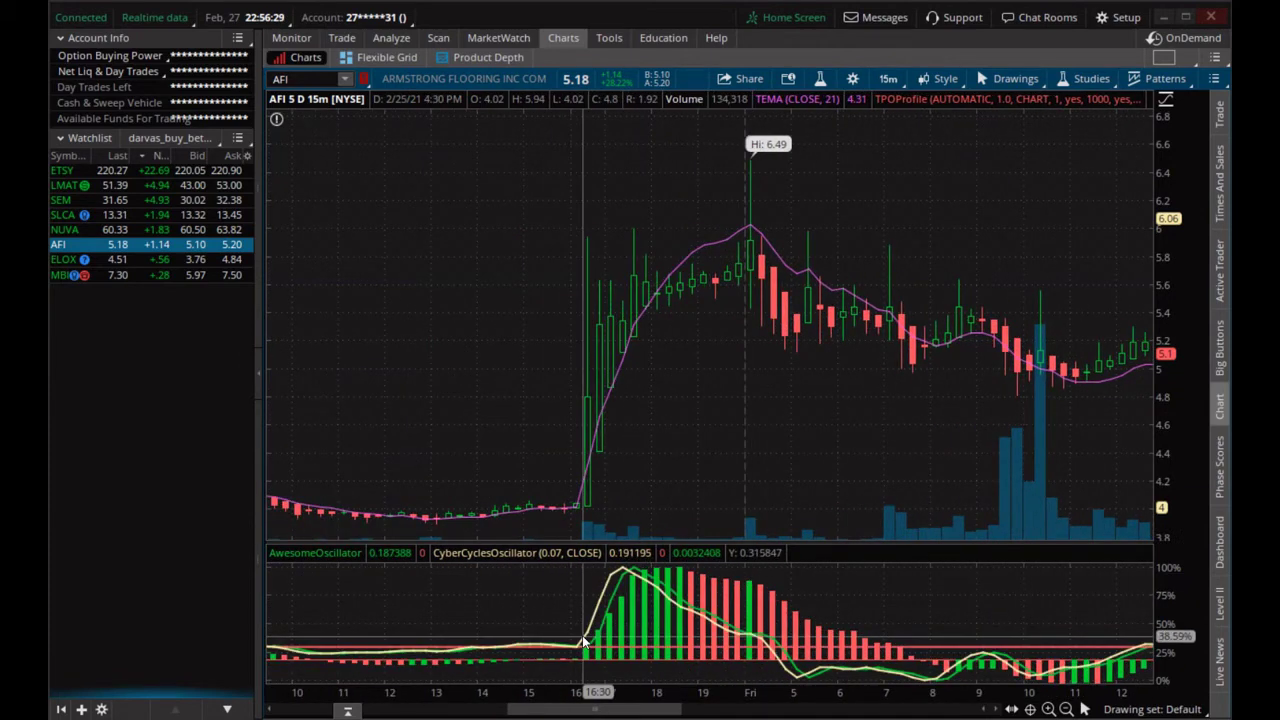
{"action": "scroll", "coordinate": [567, 639], "scroll_direction": "up", "scroll_amount": 6}
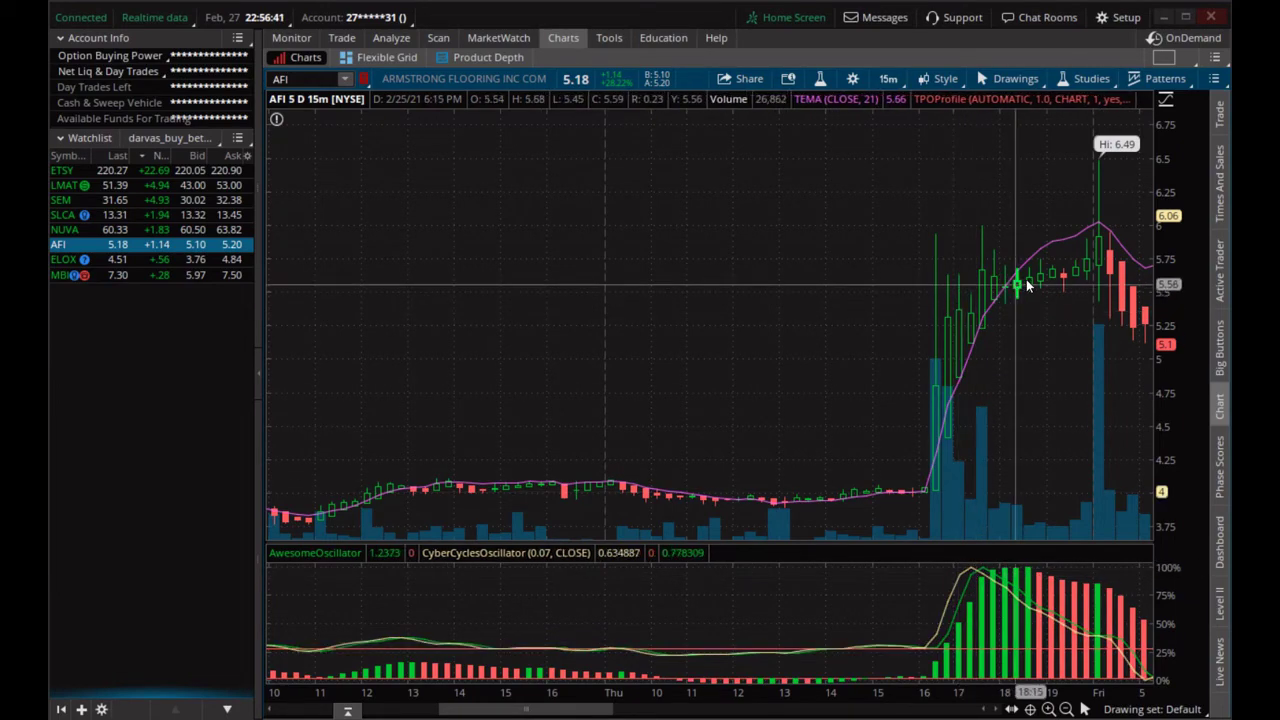
{"action": "scroll", "coordinate": [935, 304], "scroll_direction": "up", "scroll_amount": 10}
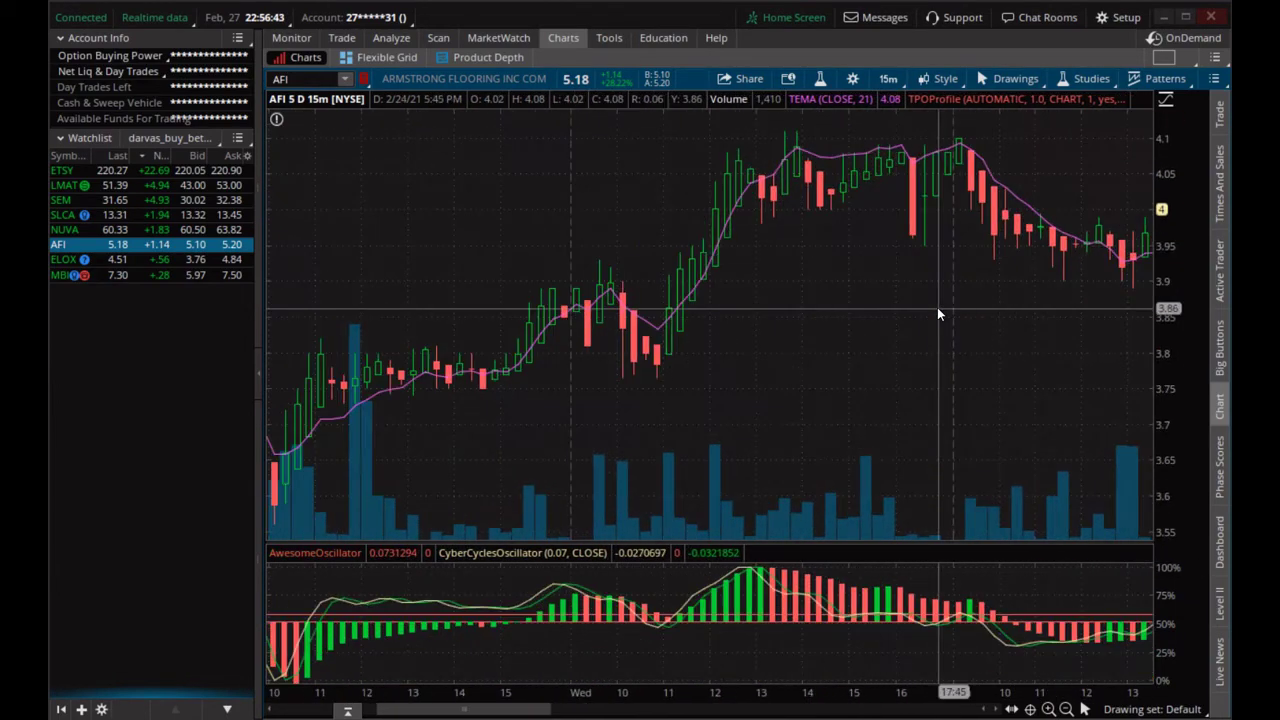
{"action": "scroll", "coordinate": [933, 305], "scroll_direction": "up", "scroll_amount": 3}
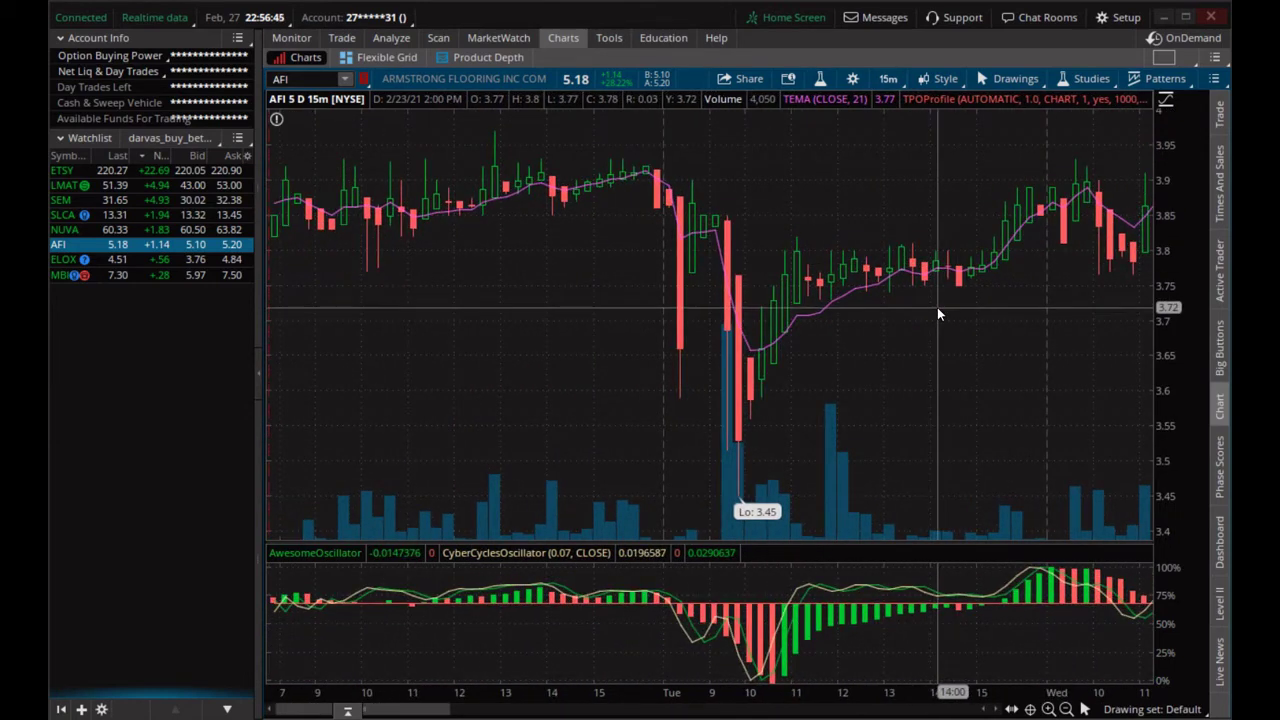
{"action": "scroll", "coordinate": [937, 307], "scroll_direction": "down", "scroll_amount": 4}
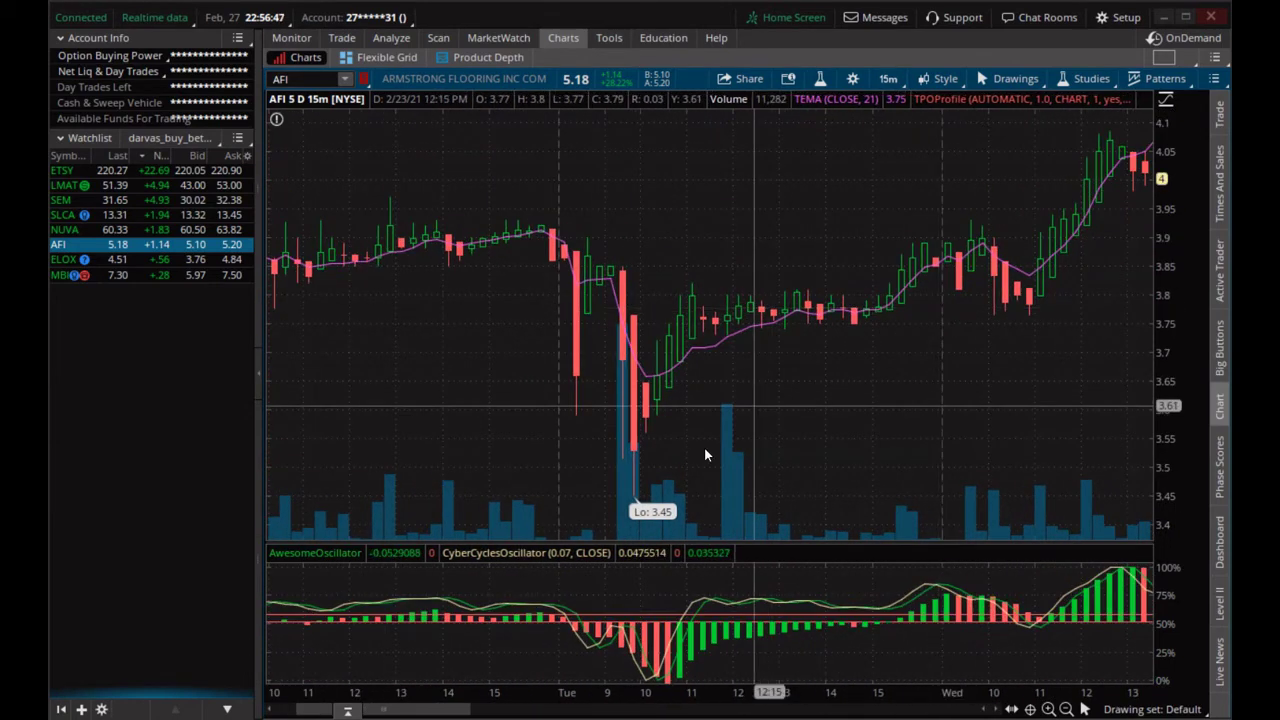